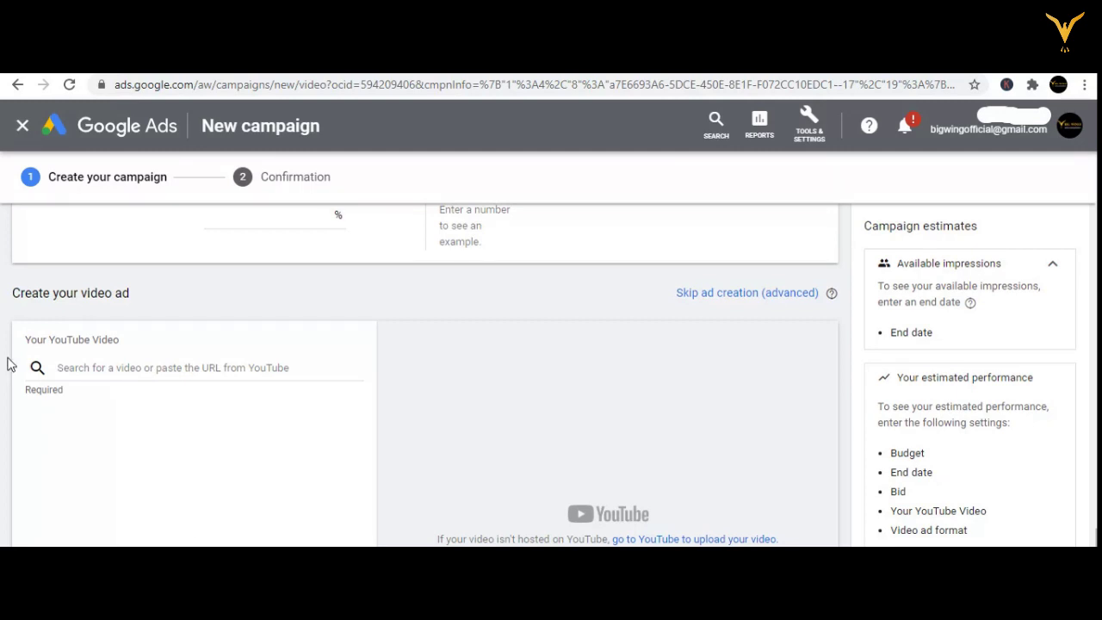
# Step: Paste the YouTube URL of the Visionary Digital Marketing & IT Training video as the campaign's ad video
pyautogui.click(82, 370)
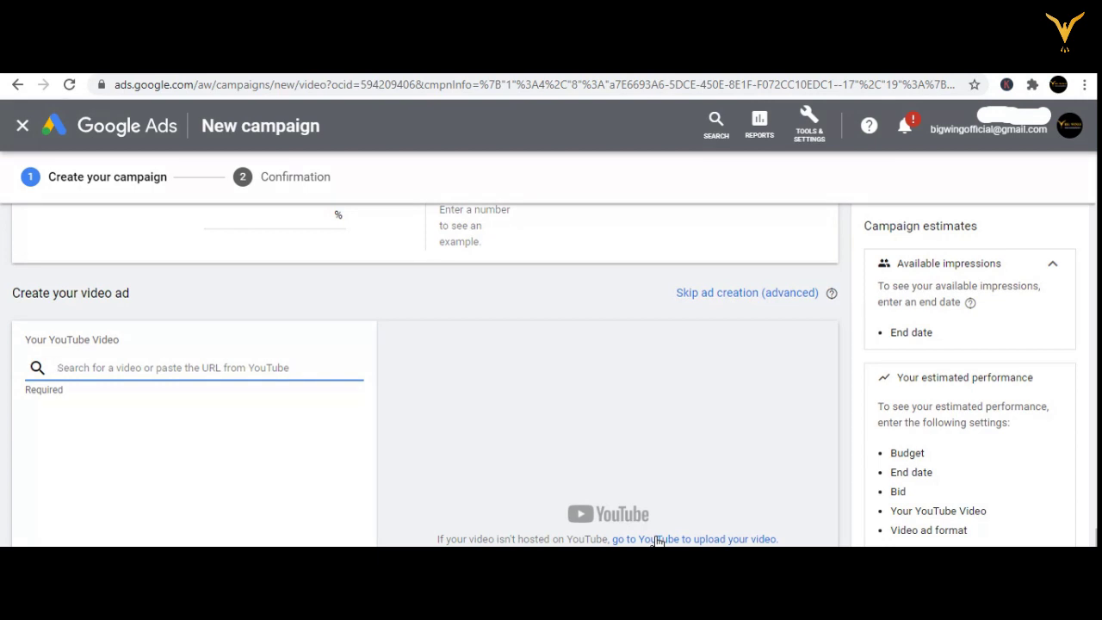
pyautogui.scroll(-2, 714, 349)
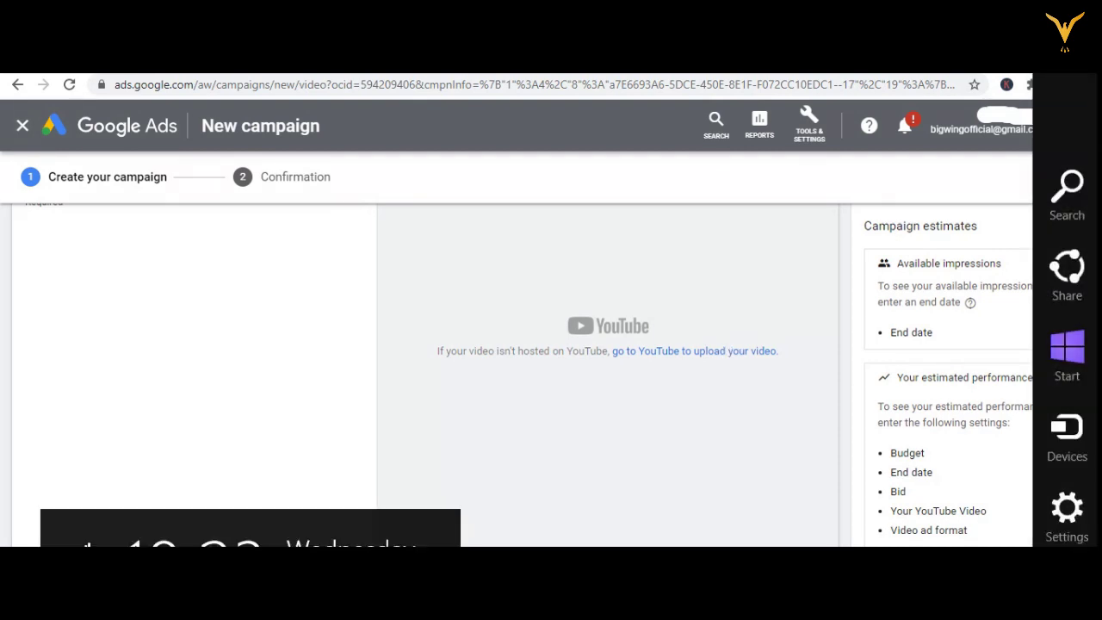
pyautogui.click(964, 511)
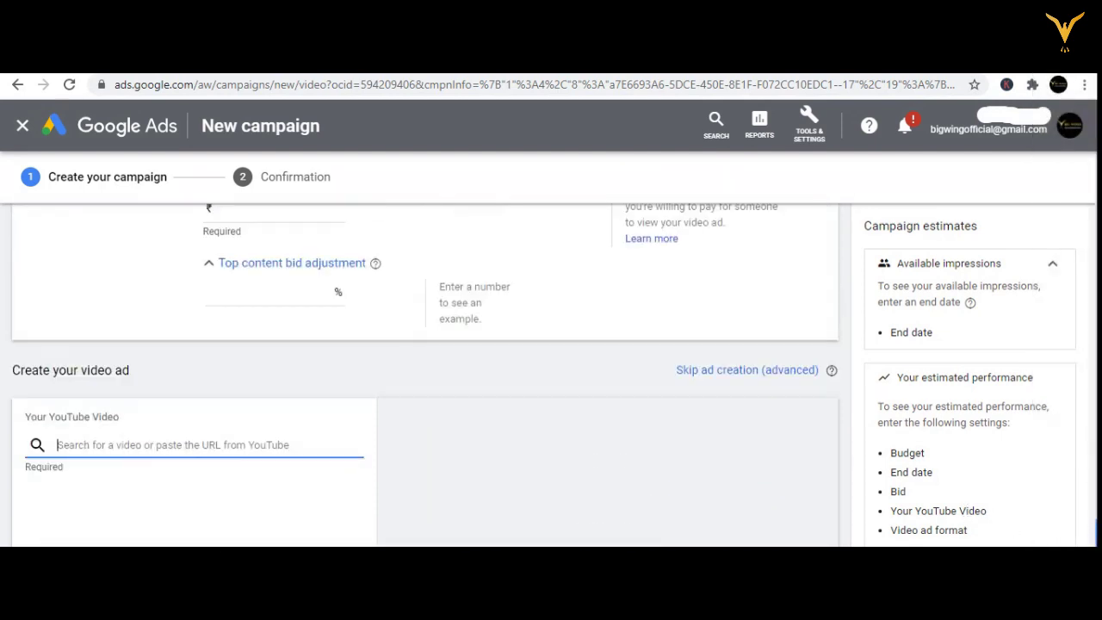
pyautogui.click(172, 445)
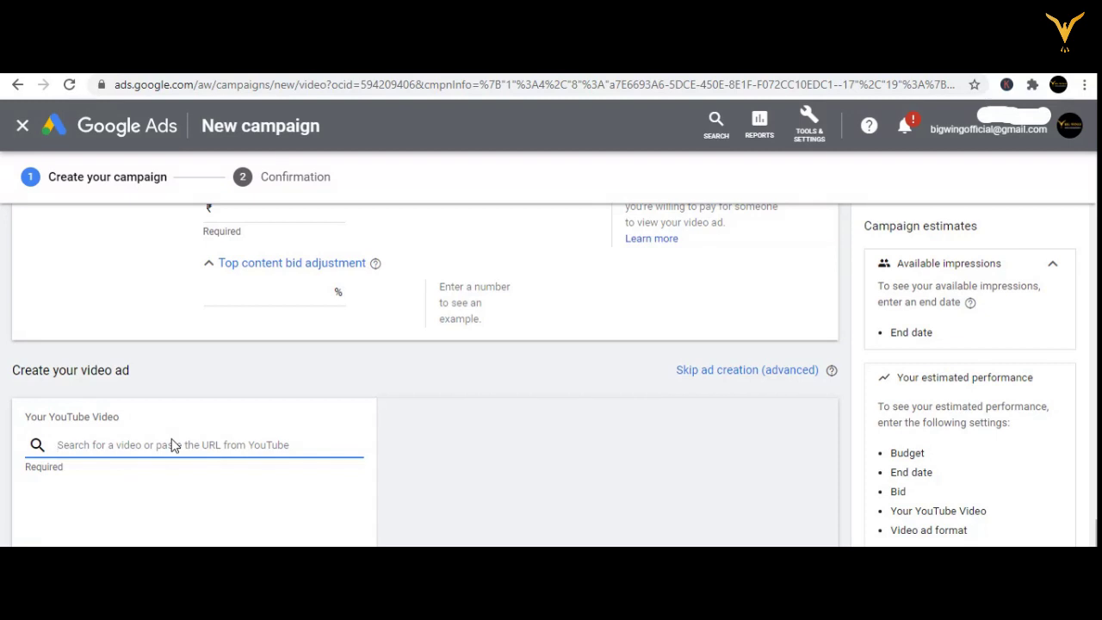
pyautogui.hotkey('ctrl', 'v')
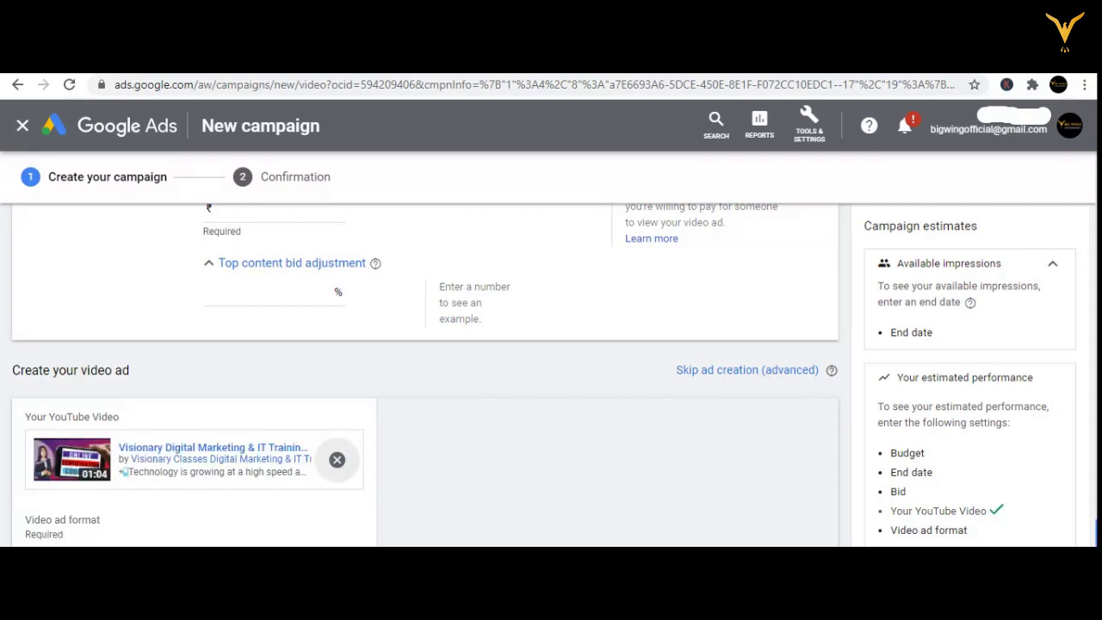
# Step: Choose the skippable in-stream ad format for the video
pyautogui.scroll(-3, 422, 370)
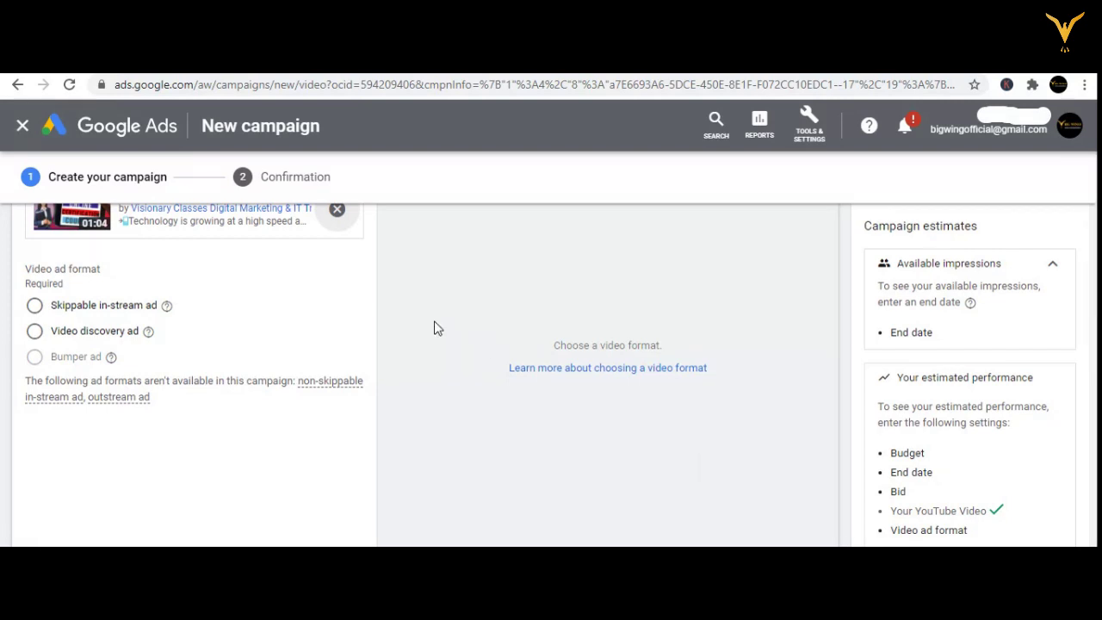
pyautogui.click(36, 307)
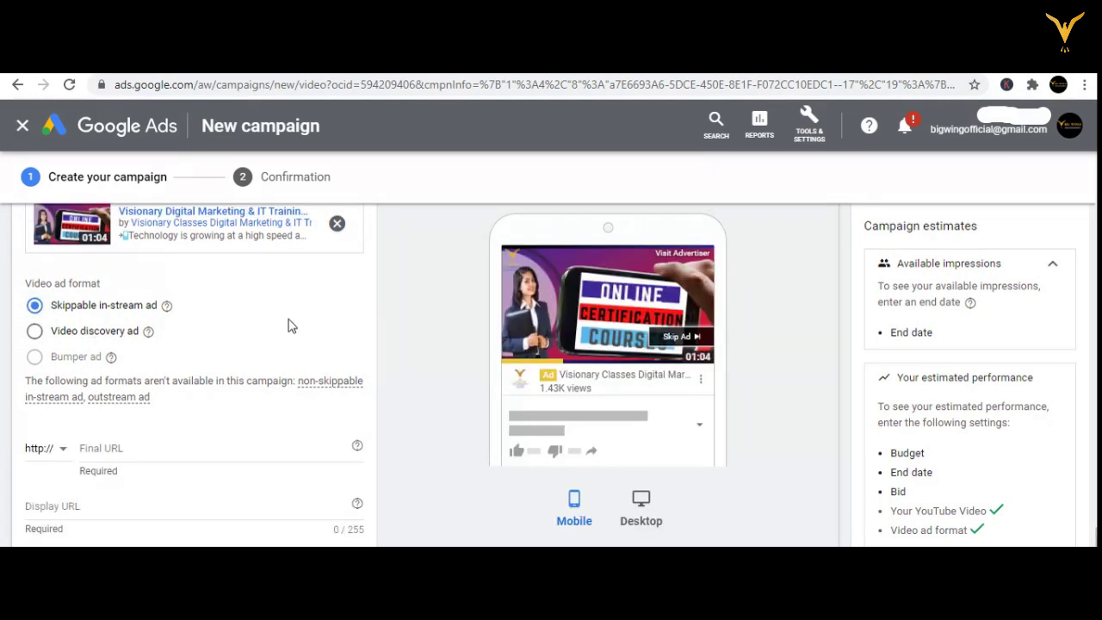
pyautogui.scroll(-1, 602, 370)
pyautogui.scroll(-1, 603, 370)
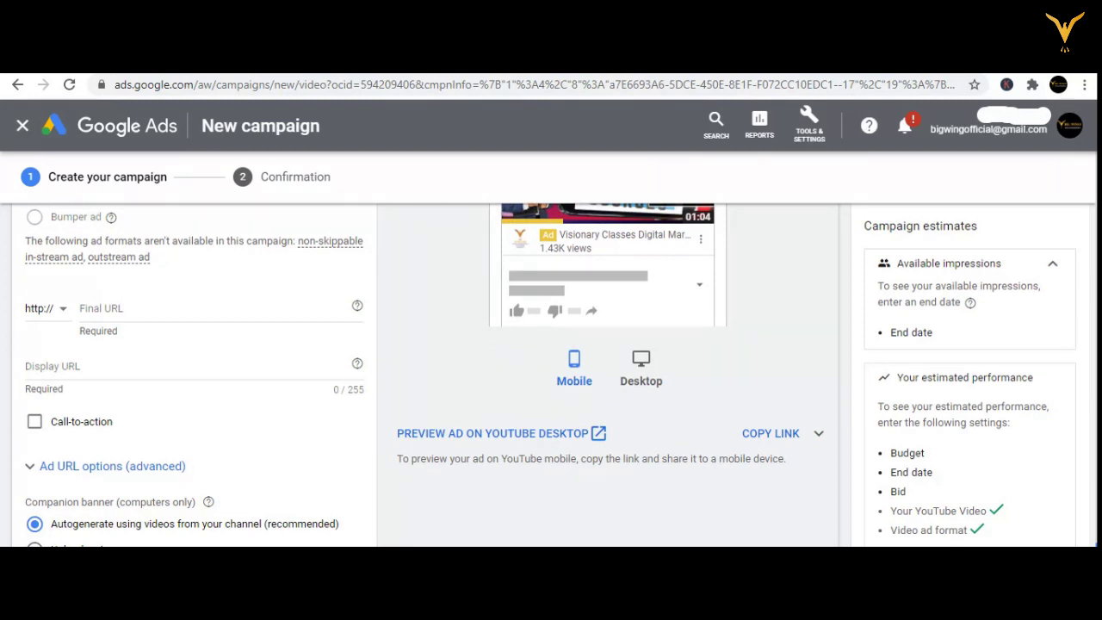
pyautogui.click(173, 304)
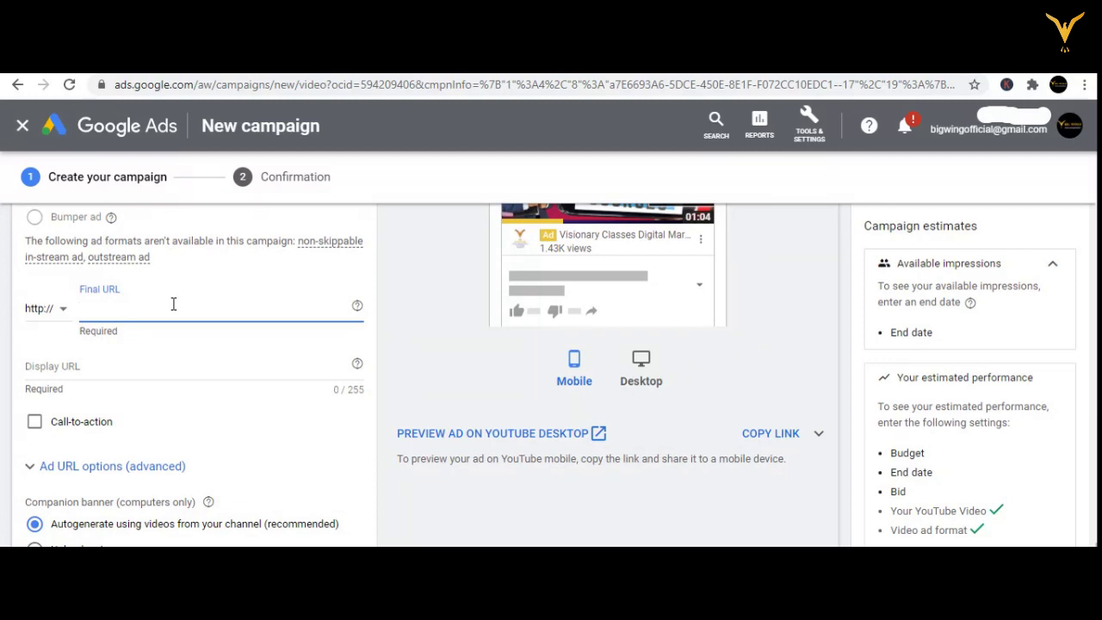
pyautogui.click(145, 363)
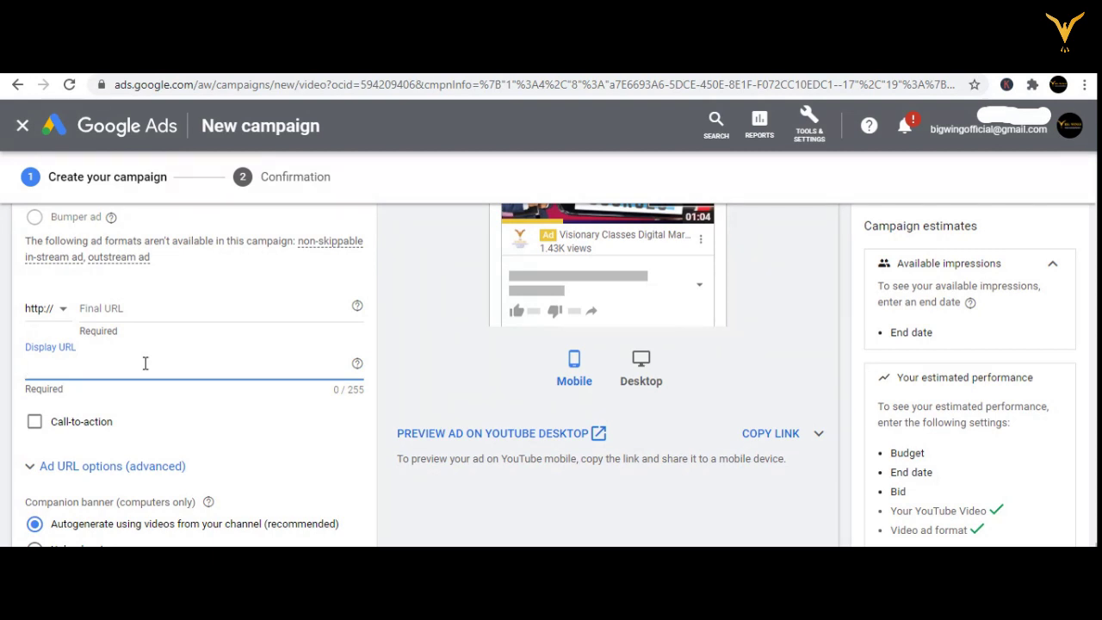
pyautogui.click(122, 313)
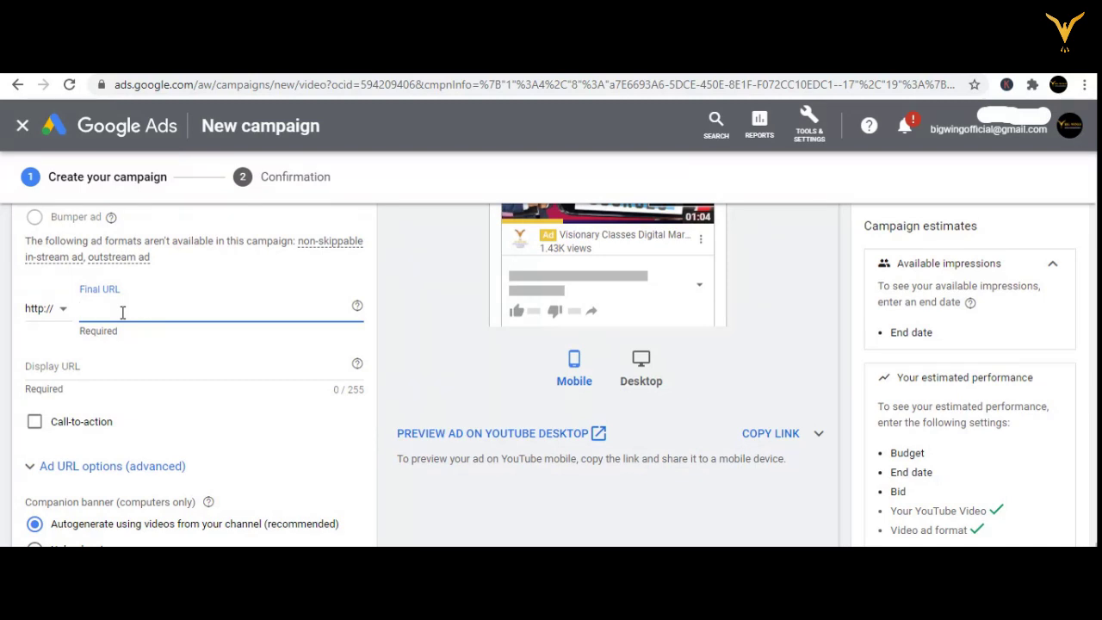
# Step: Enable the ad's call-to-action and set its text to "sign up"
pyautogui.click(32, 430)
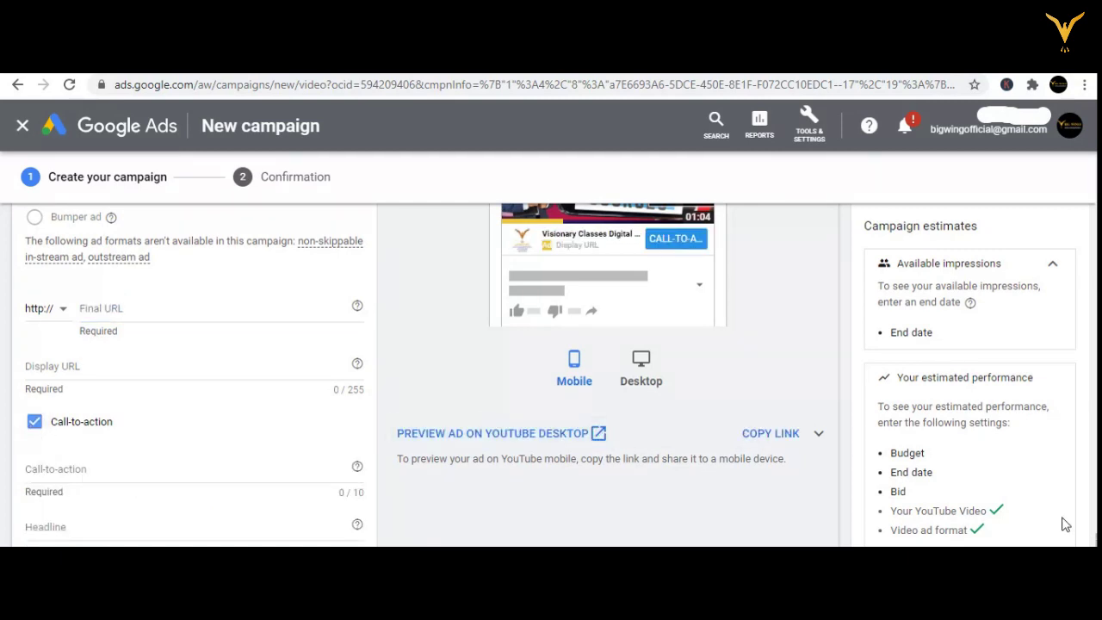
pyautogui.scroll(-2, 497, 417)
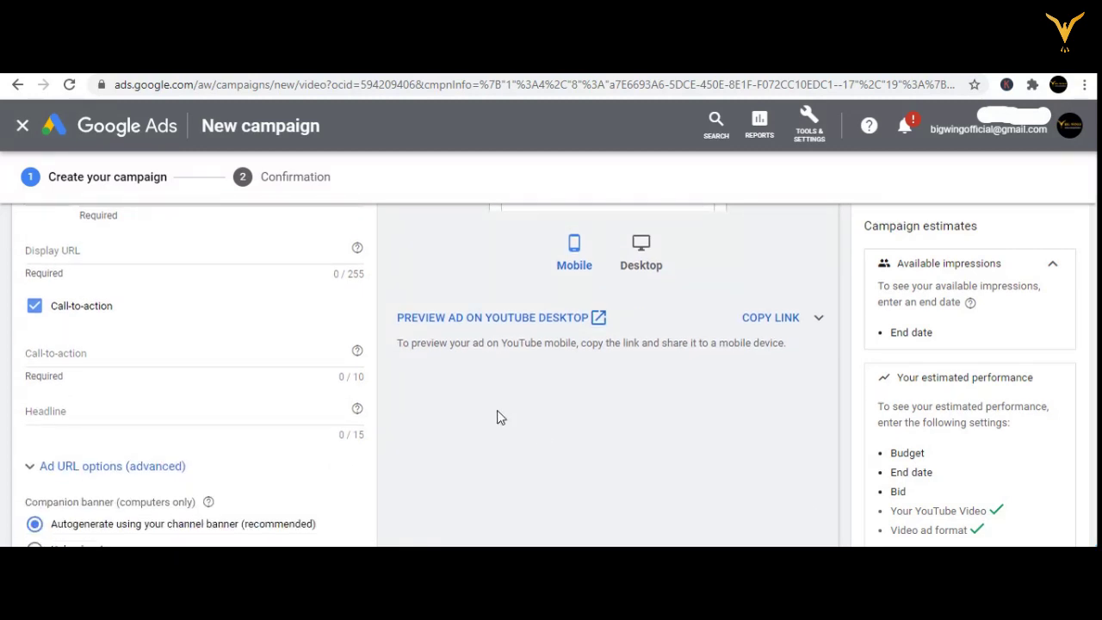
pyautogui.click(166, 355)
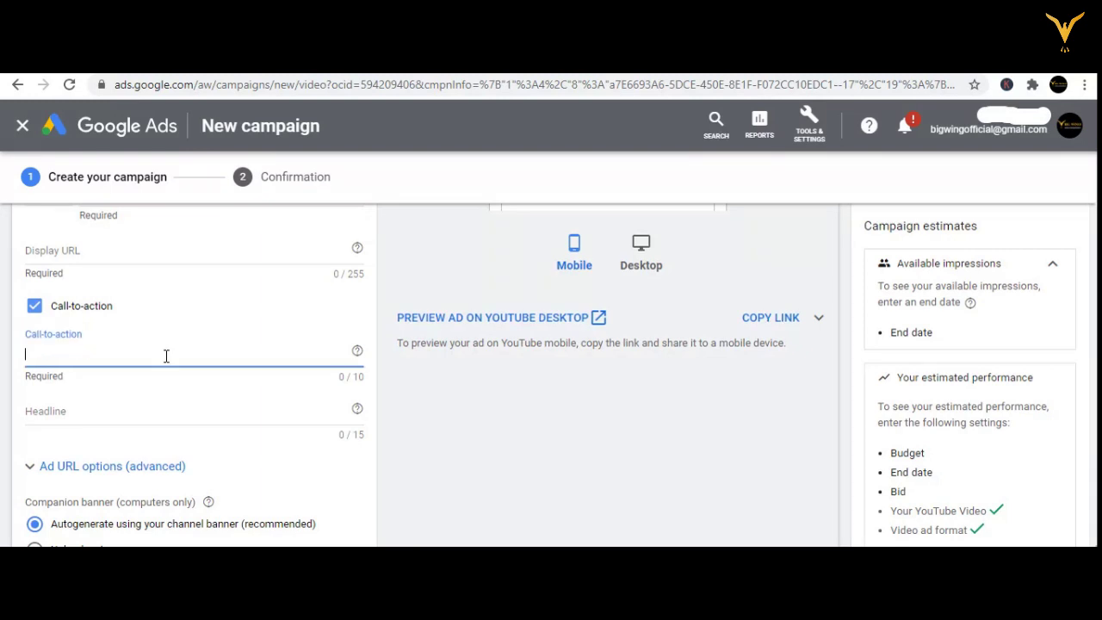
pyautogui.write('si')
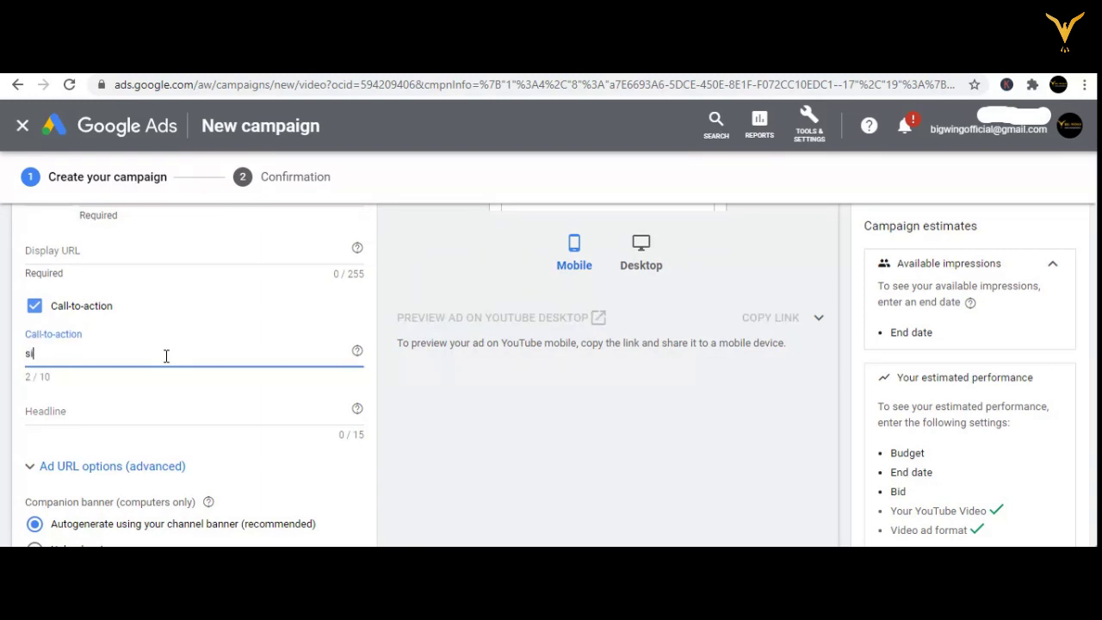
pyautogui.write('gn uo')
pyautogui.press('BackSpace')
pyautogui.write('p')
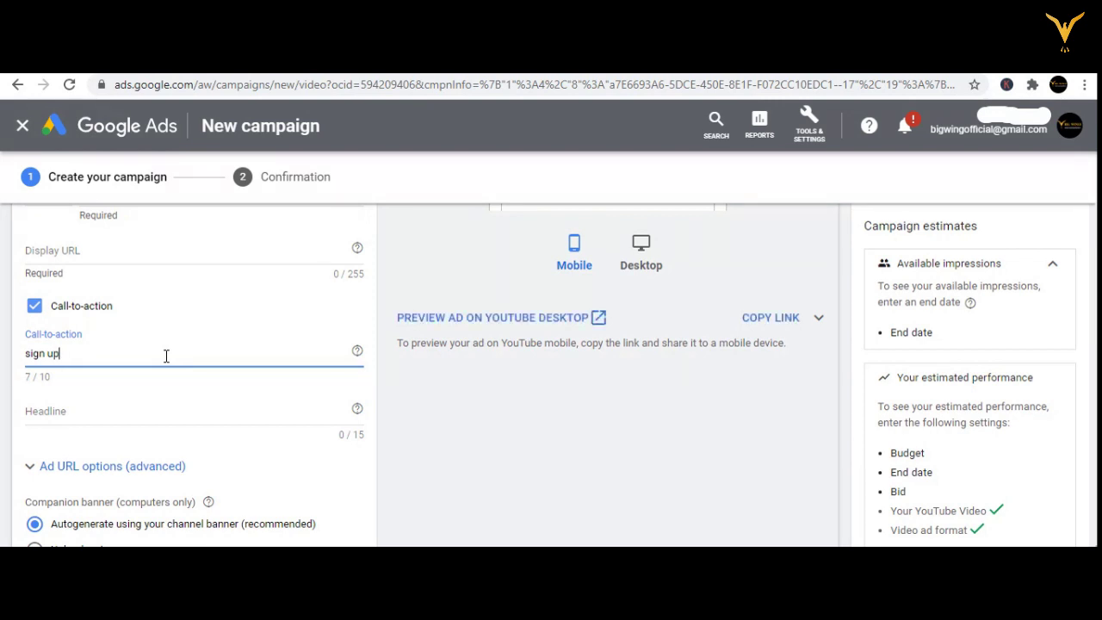
pyautogui.click(155, 411)
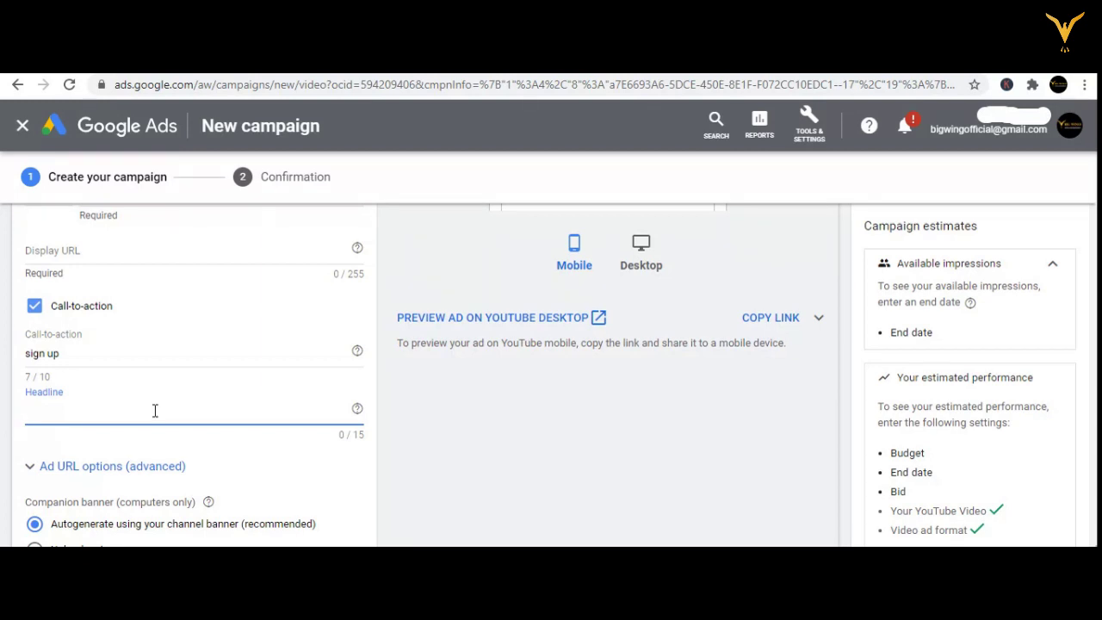
pyautogui.scroll(-1, 155, 411)
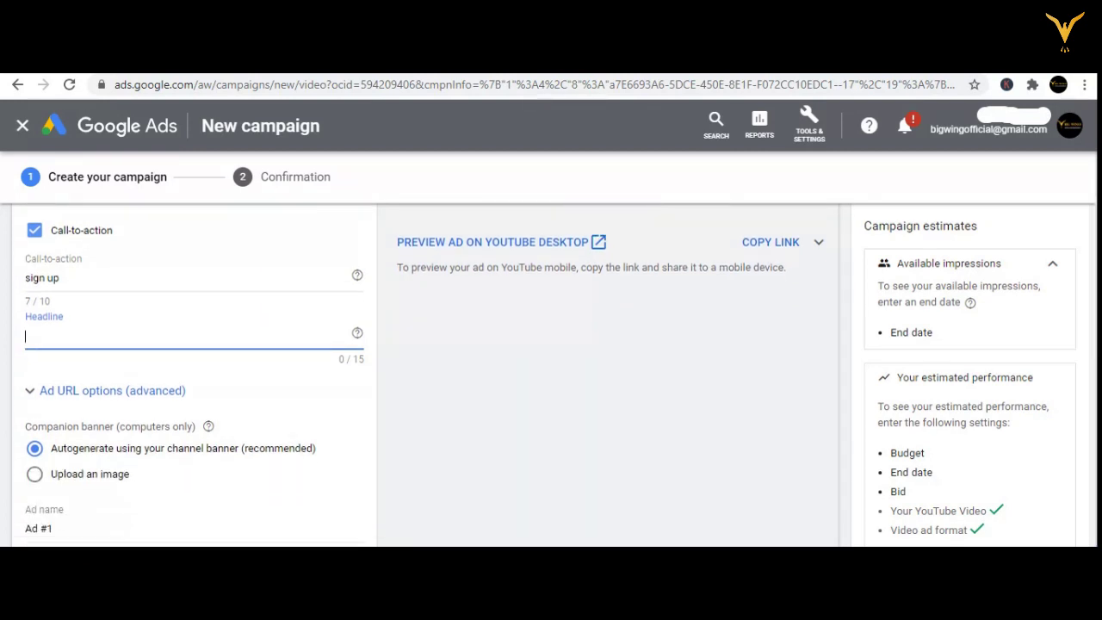
pyautogui.scroll(-1, 426, 375)
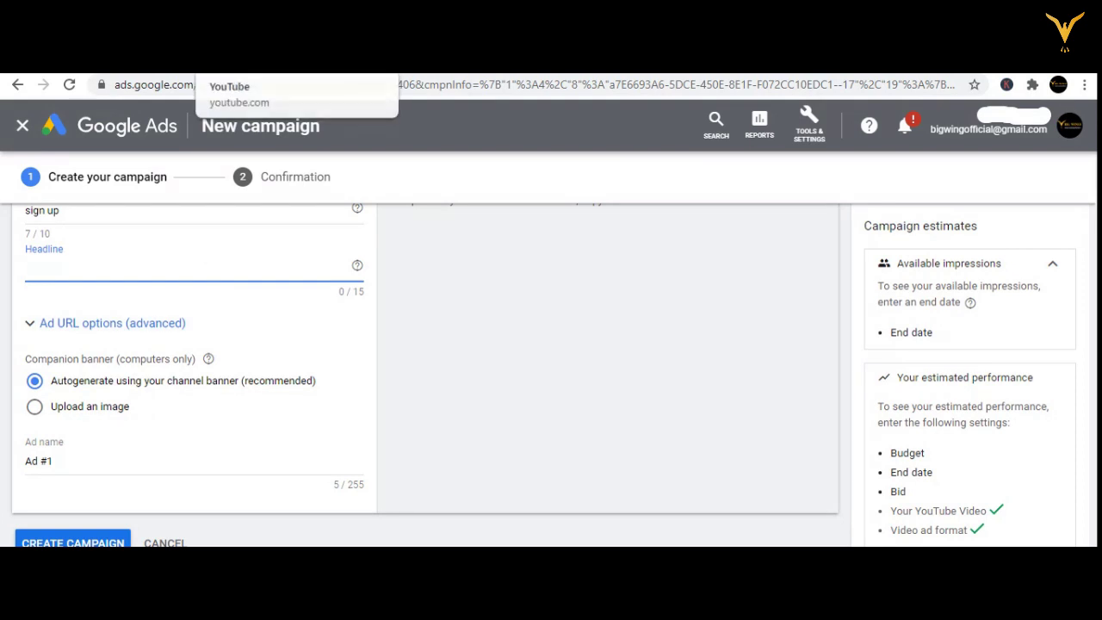
# Step: Switch to YouTube, view the landing page of the sponsored "Best Digital Marketing Course" ad, and close it
pyautogui.click(284, 59)
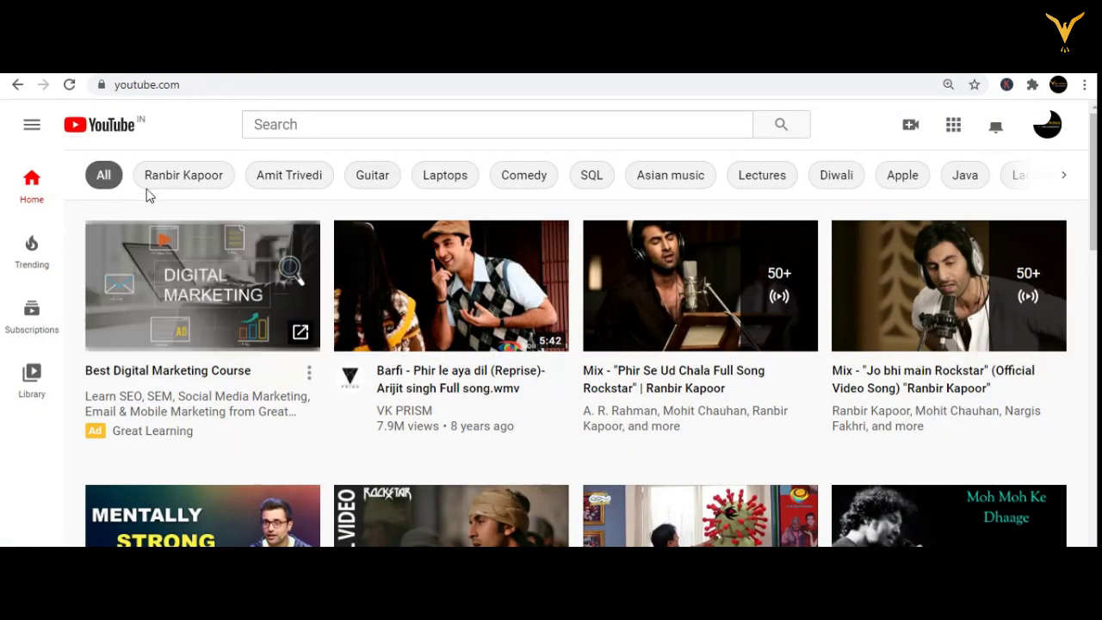
pyautogui.click(273, 390)
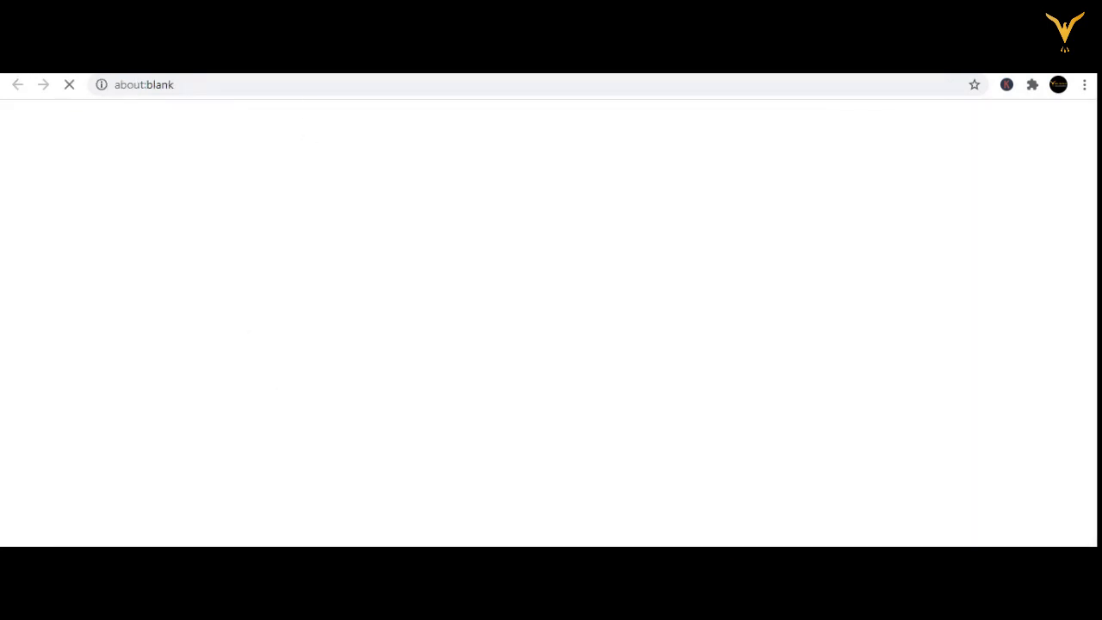
pyautogui.hotkey('ctrl', 'w')
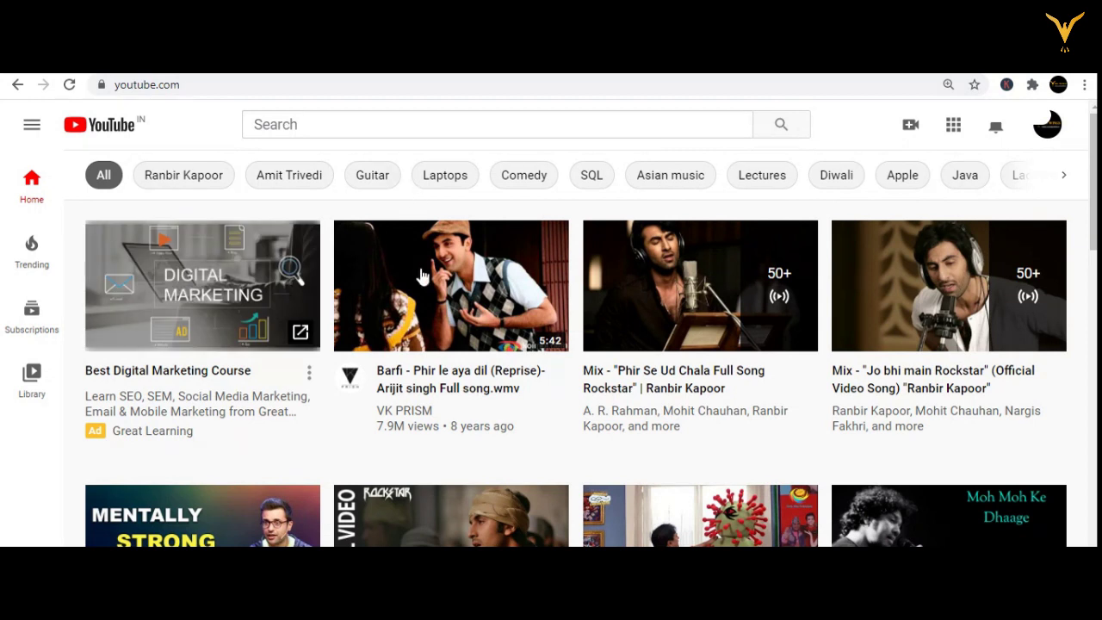
pyautogui.click(205, 370)
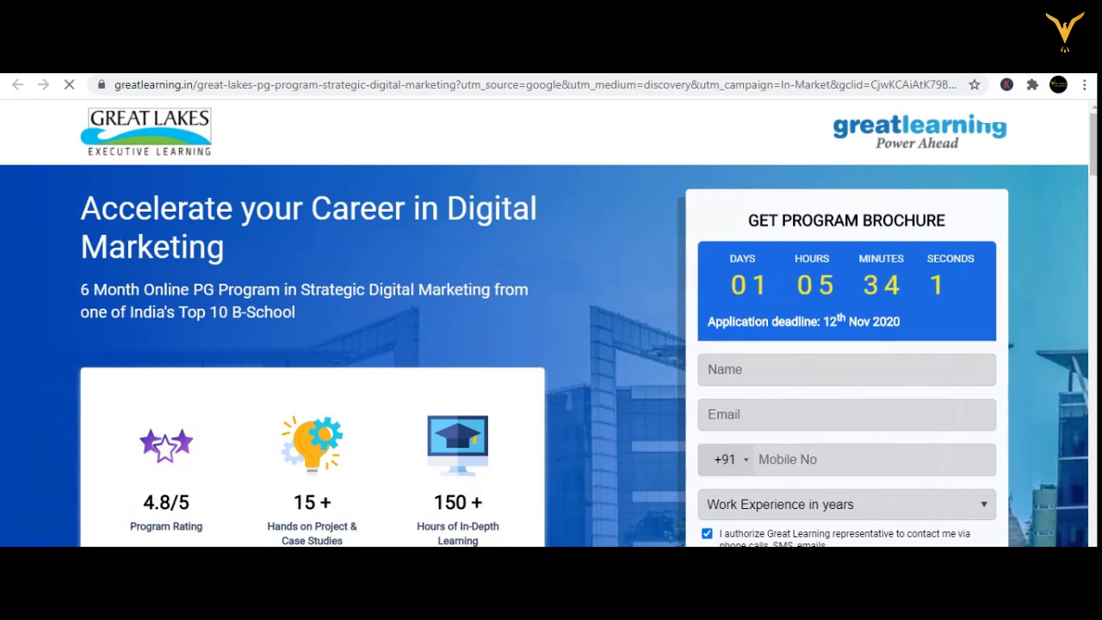
pyautogui.hotkey('ctrl', 'w')
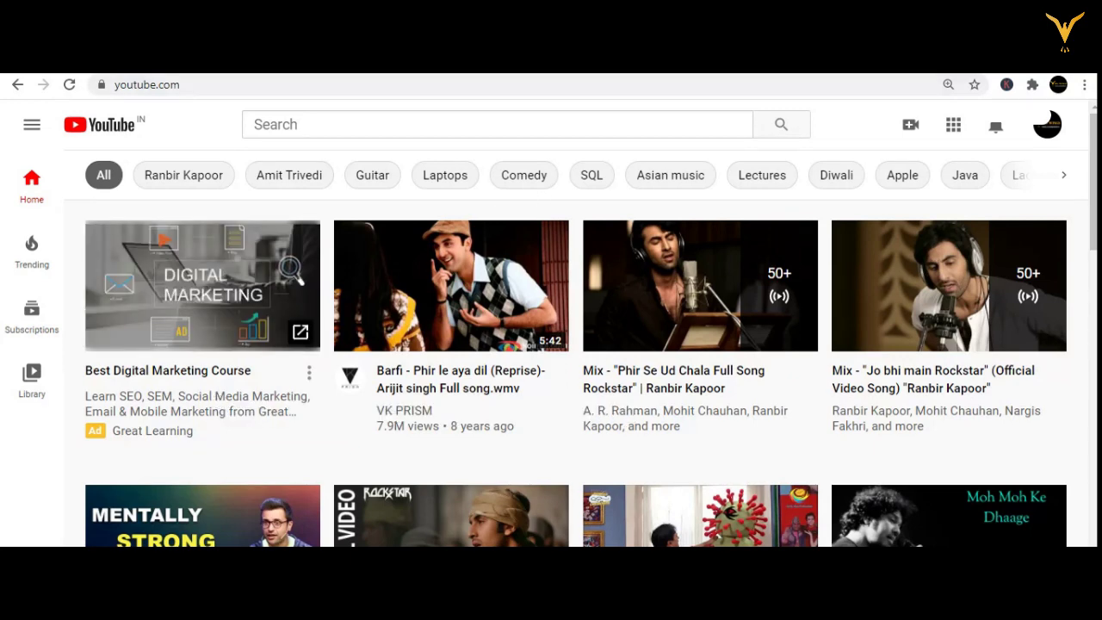
# Step: Open the canva.com home page in a new browser tab
pyautogui.hotkey('ctrl', 't')
pyautogui.write('can')
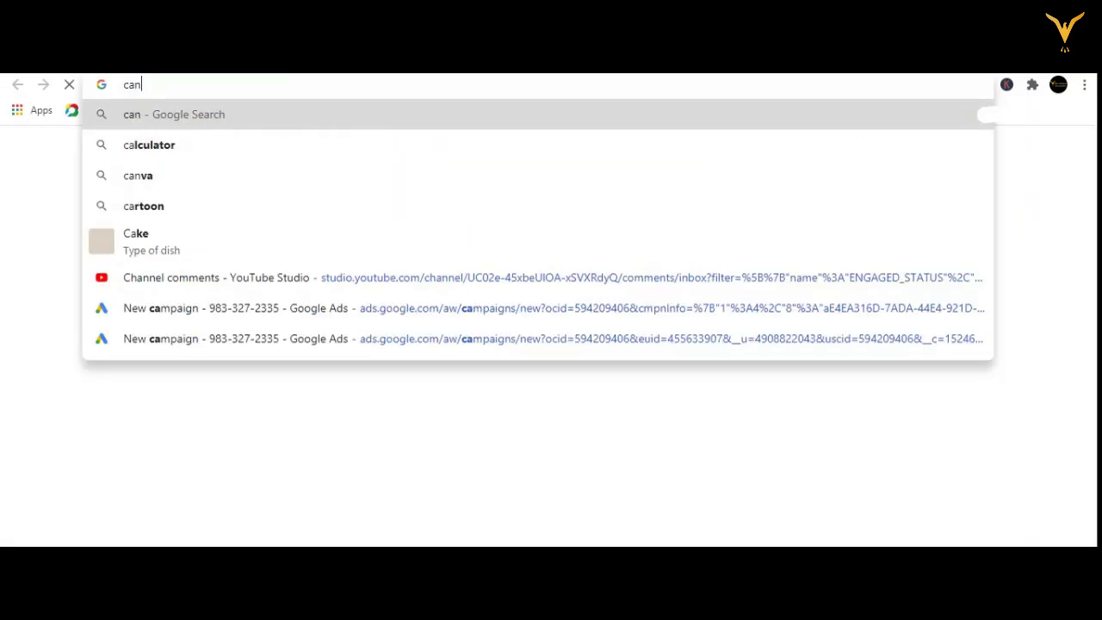
pyautogui.write('va.')
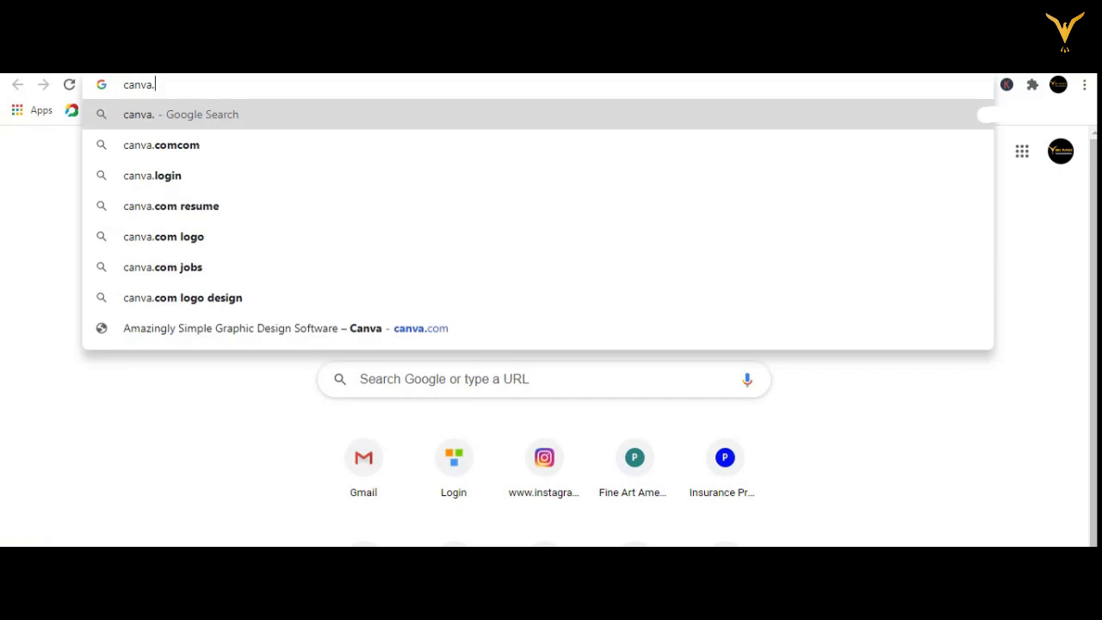
pyautogui.write('com')
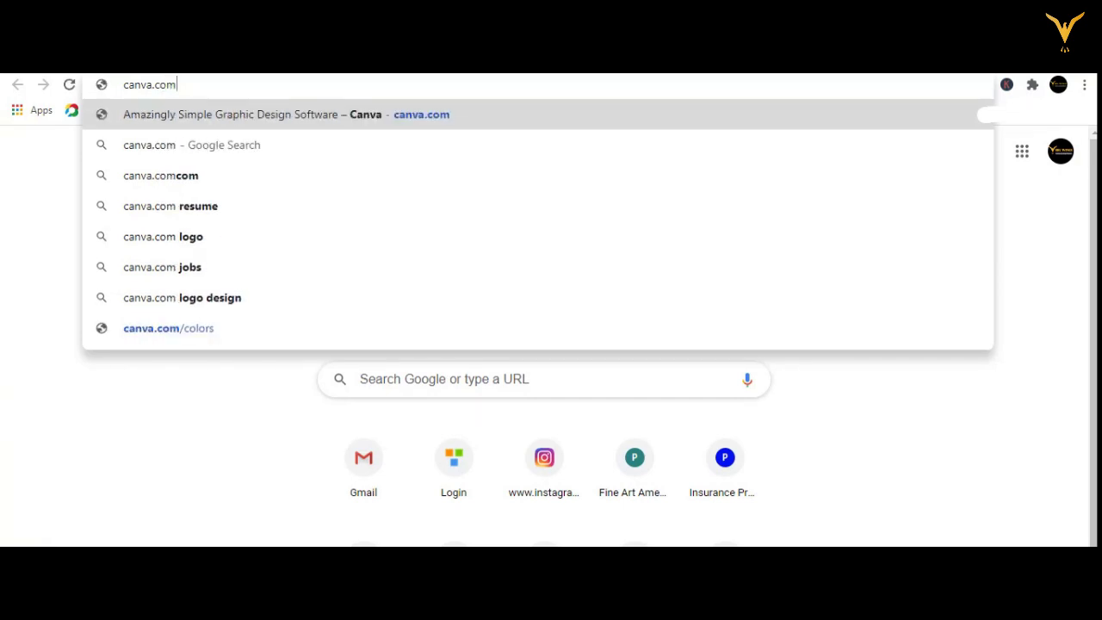
pyautogui.press('Return')
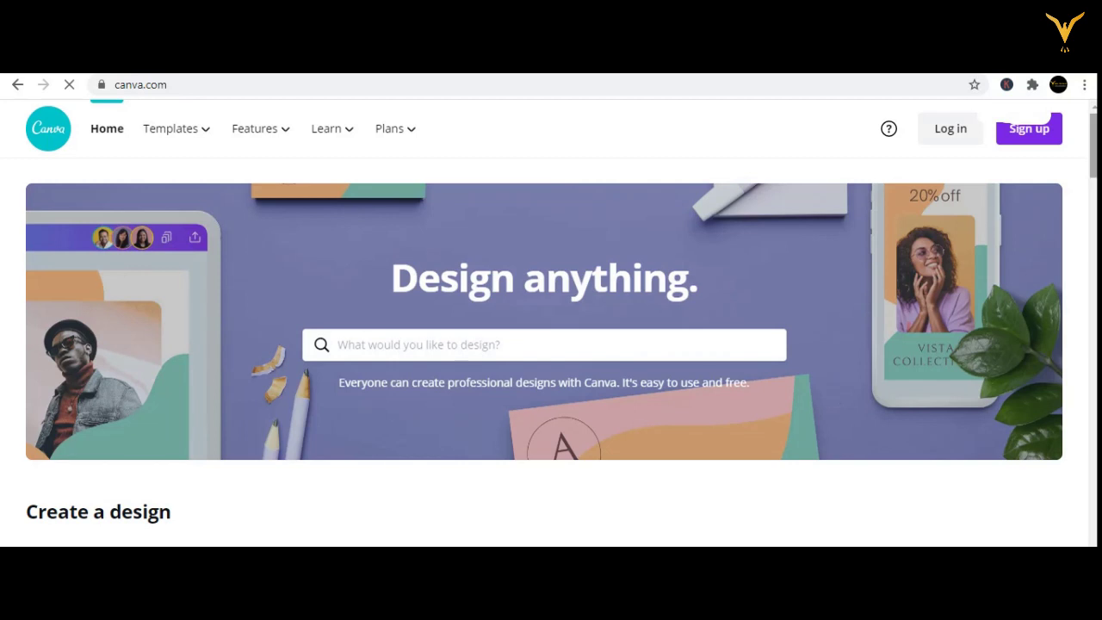
# Step: Return to Google Ads, try the image upload option for the companion banner, and restore autogeneration from the channel banner
pyautogui.press('super+c')
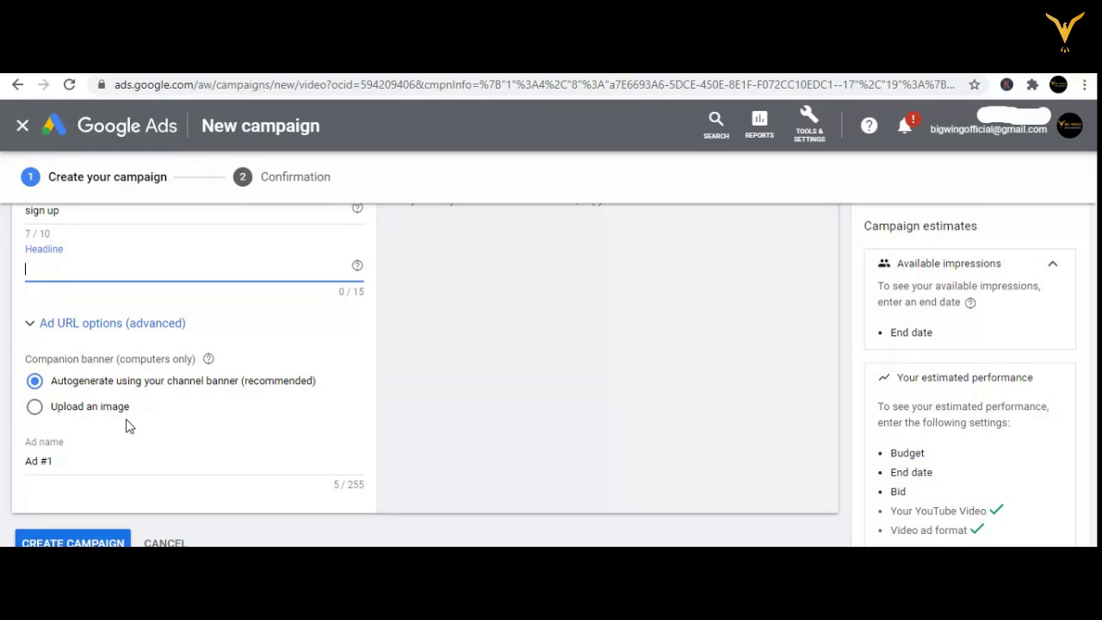
pyautogui.click(34, 408)
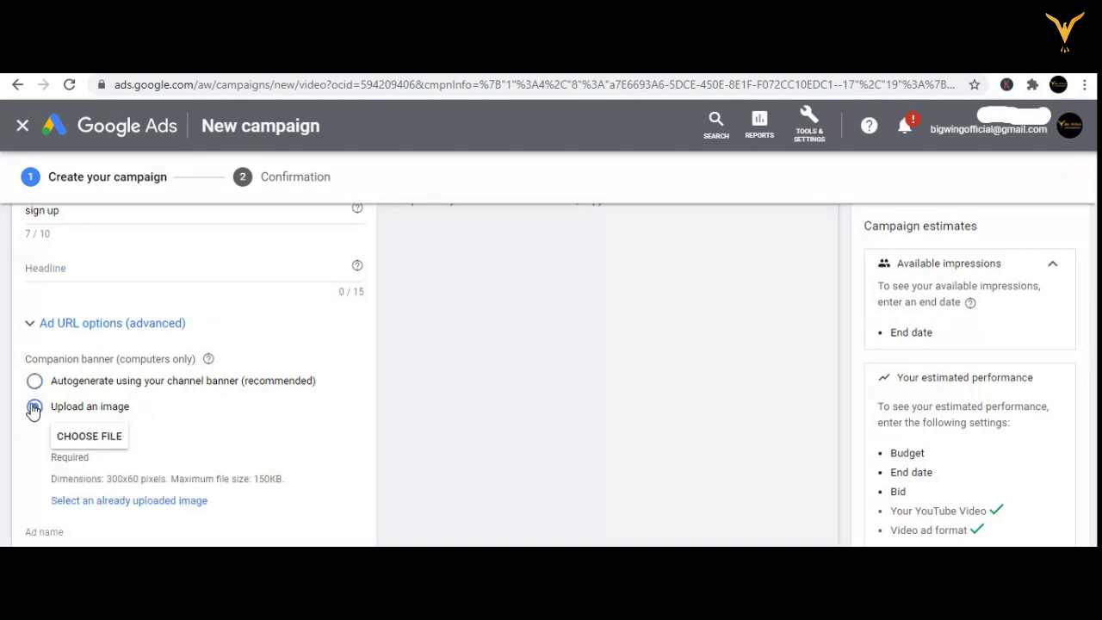
pyautogui.click(89, 436)
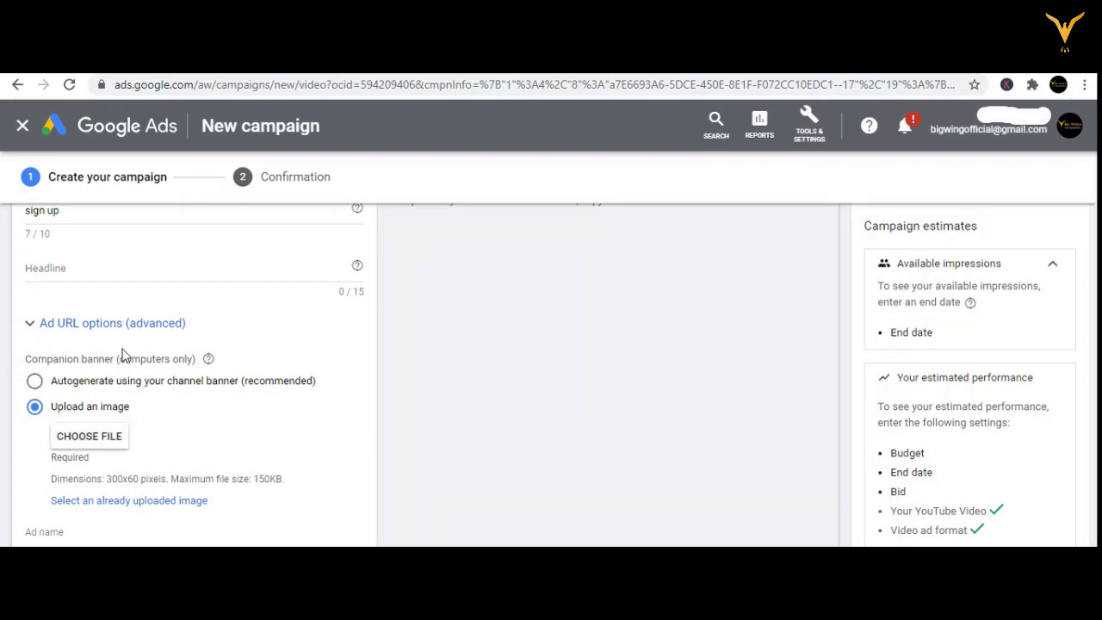
pyautogui.click(34, 381)
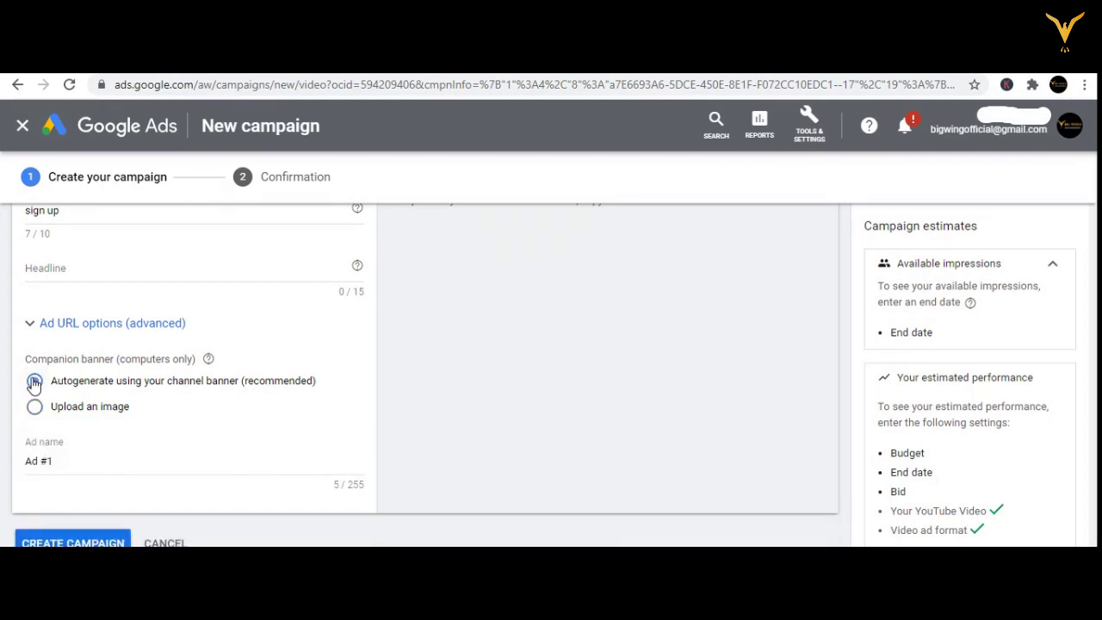
pyautogui.scroll(-2, 422, 362)
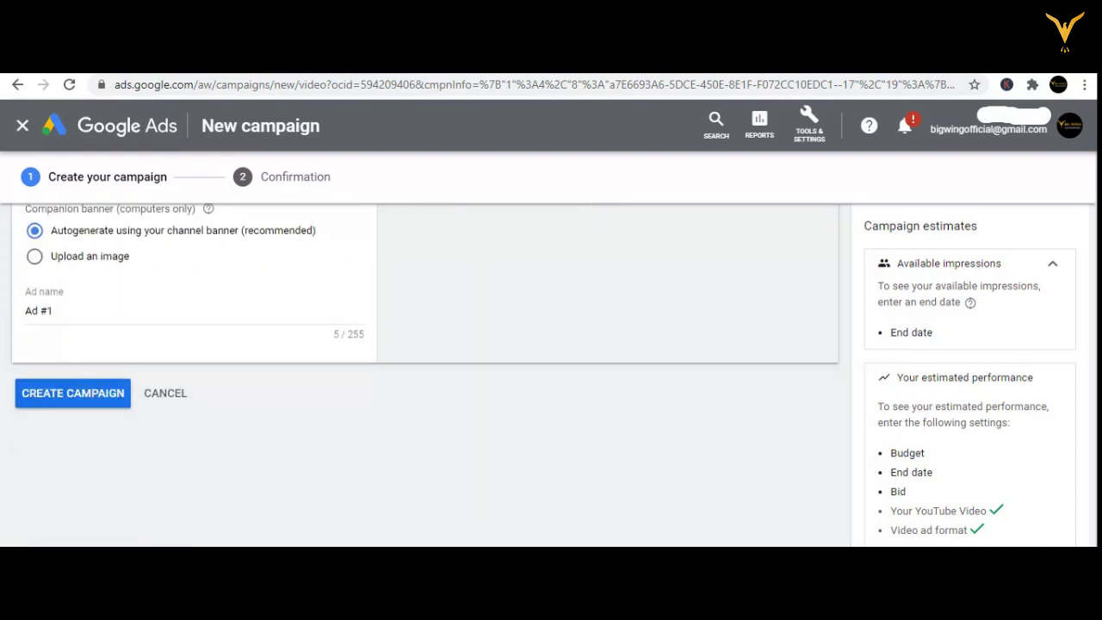
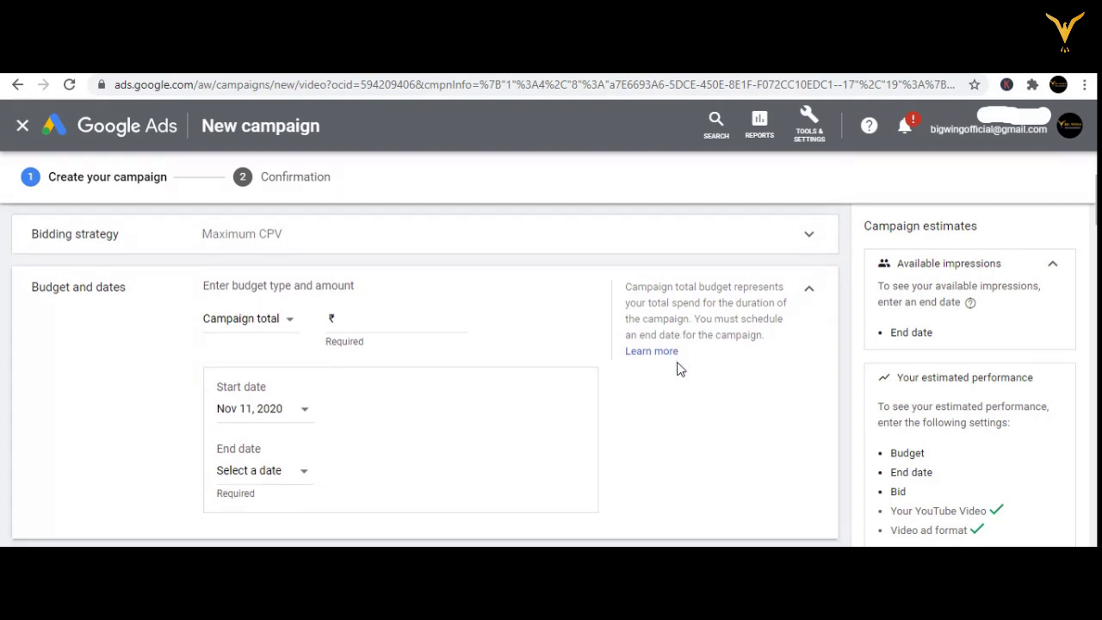
pyautogui.scroll(-2, 676, 368)
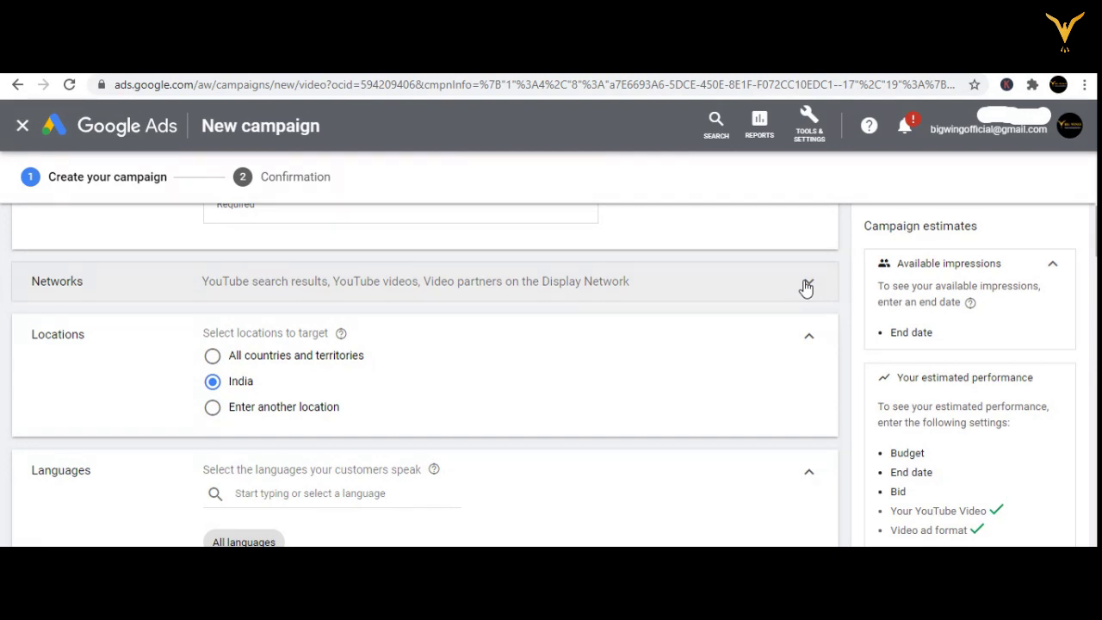
# Step: Expand the campaign's network settings and review the networks, locations, languages and content exclusions
pyautogui.click(806, 286)
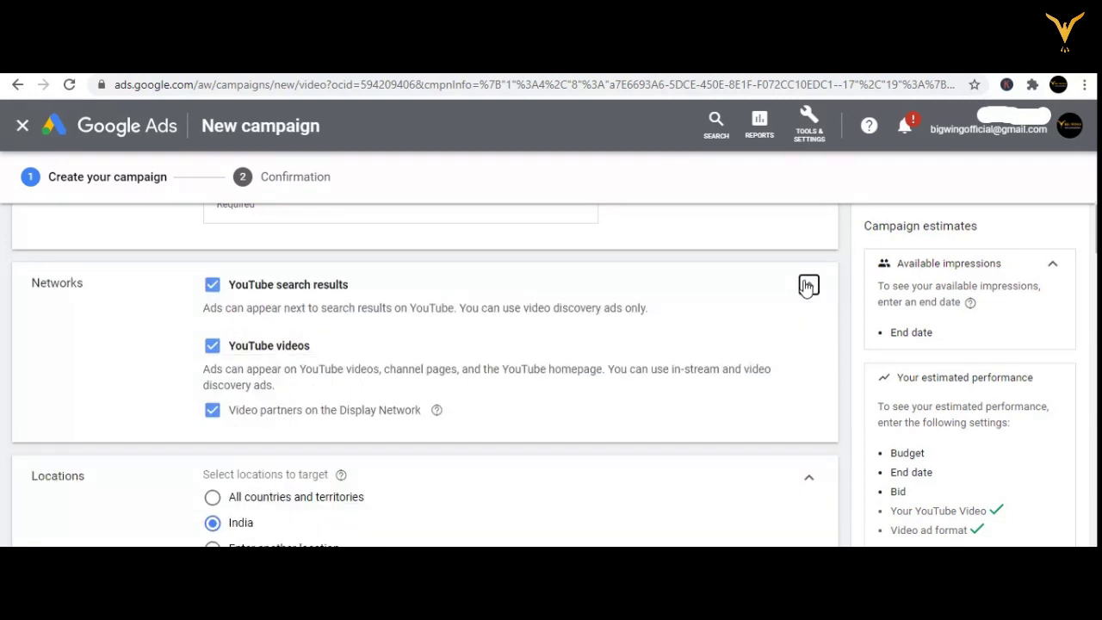
pyautogui.scroll(-1, 425, 376)
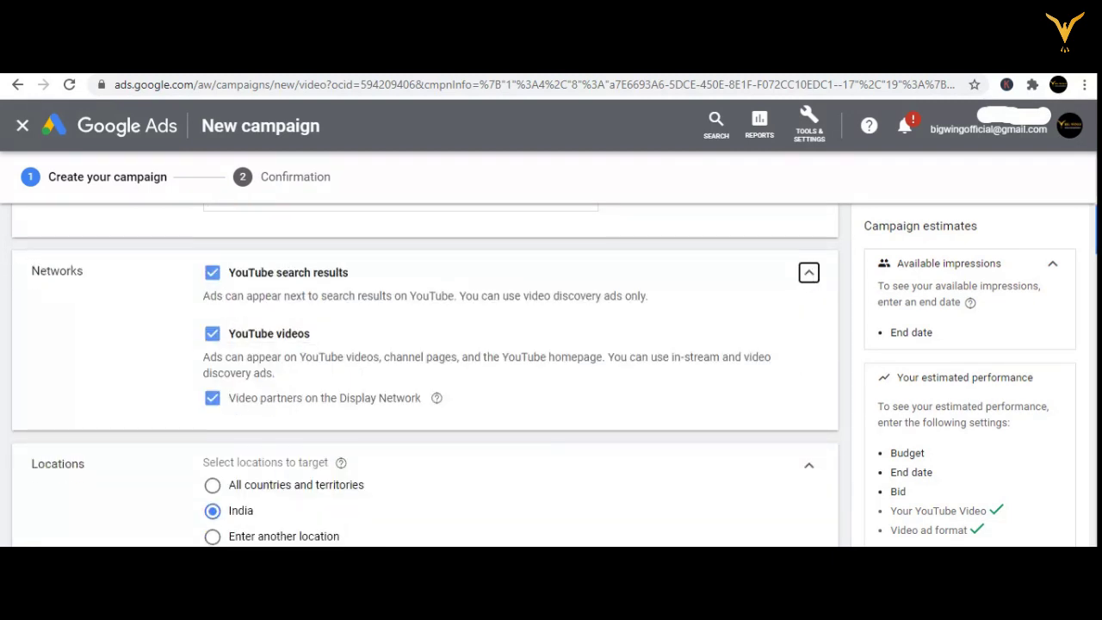
pyautogui.scroll(-2, 426, 375)
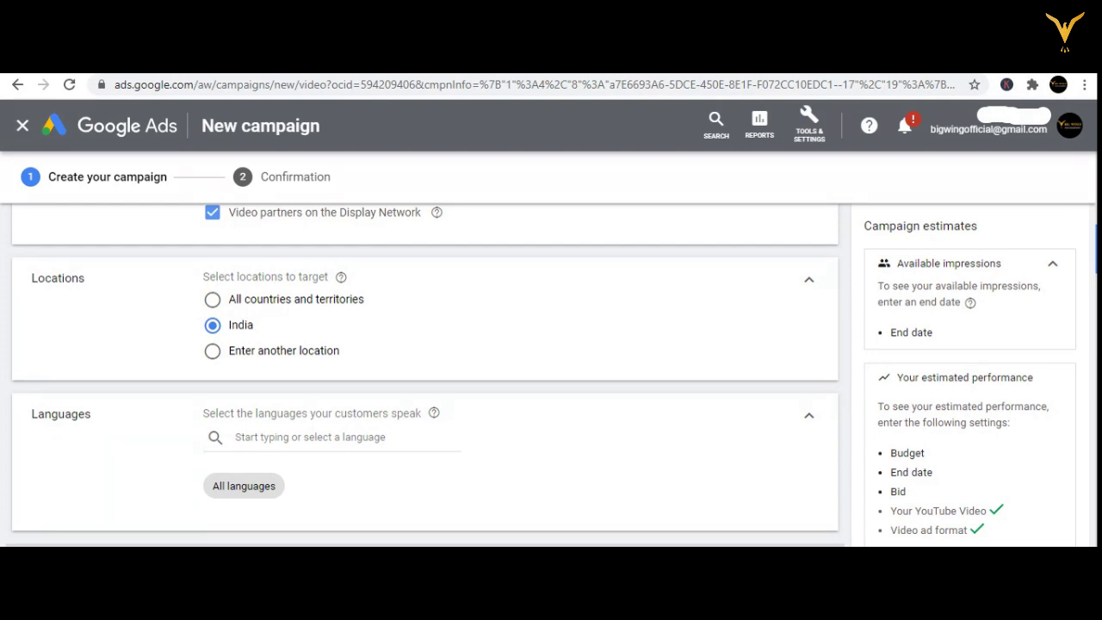
pyautogui.scroll(-1, 425, 376)
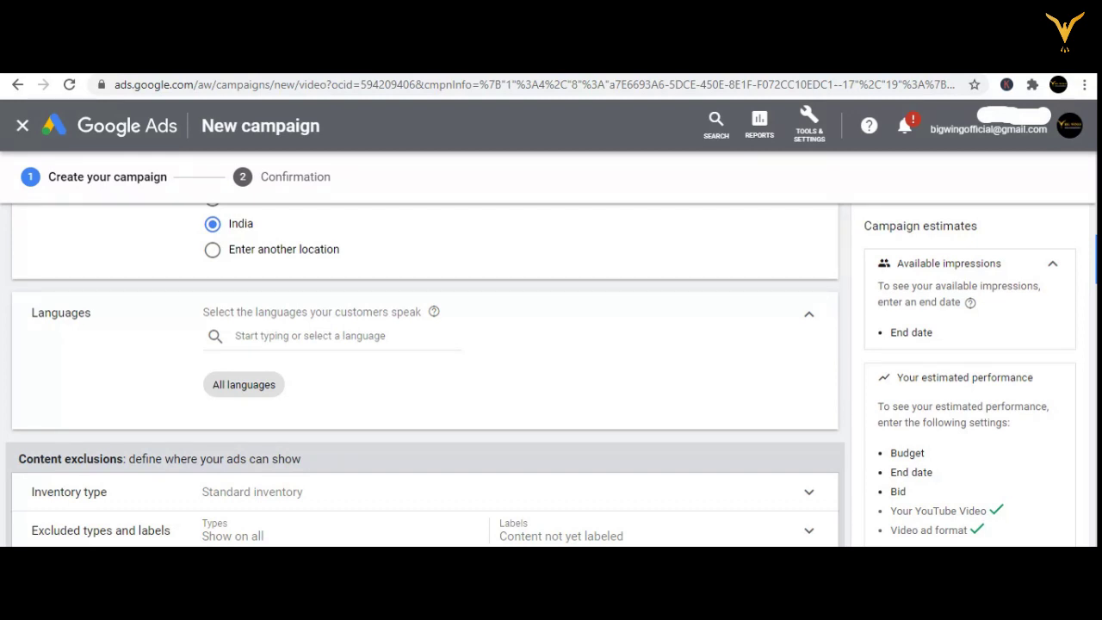
pyautogui.scroll(-2, 425, 376)
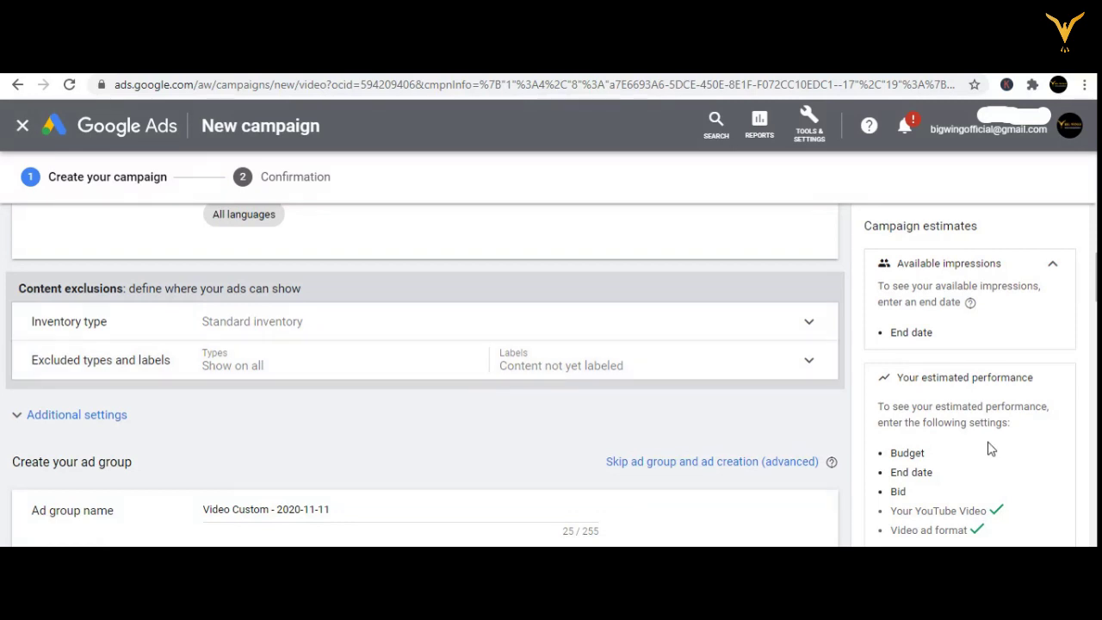
pyautogui.scroll(-3, 425, 375)
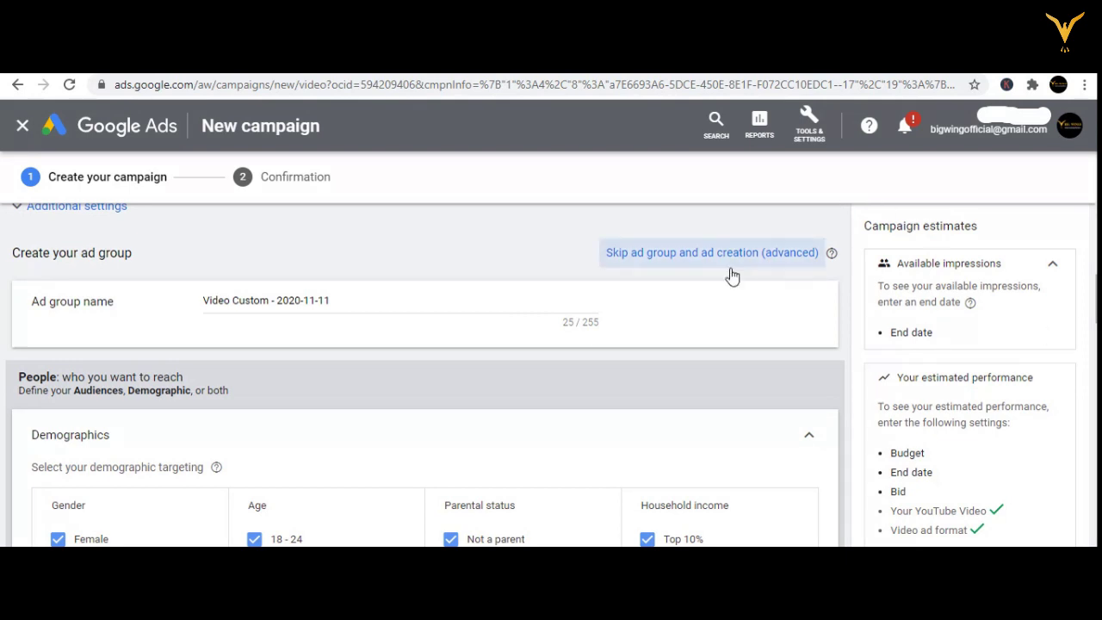
# Step: Review the ad group's demographic, audience and keyword targeting settings
pyautogui.scroll(-3, 736, 301)
pyautogui.scroll(-3, 736, 300)
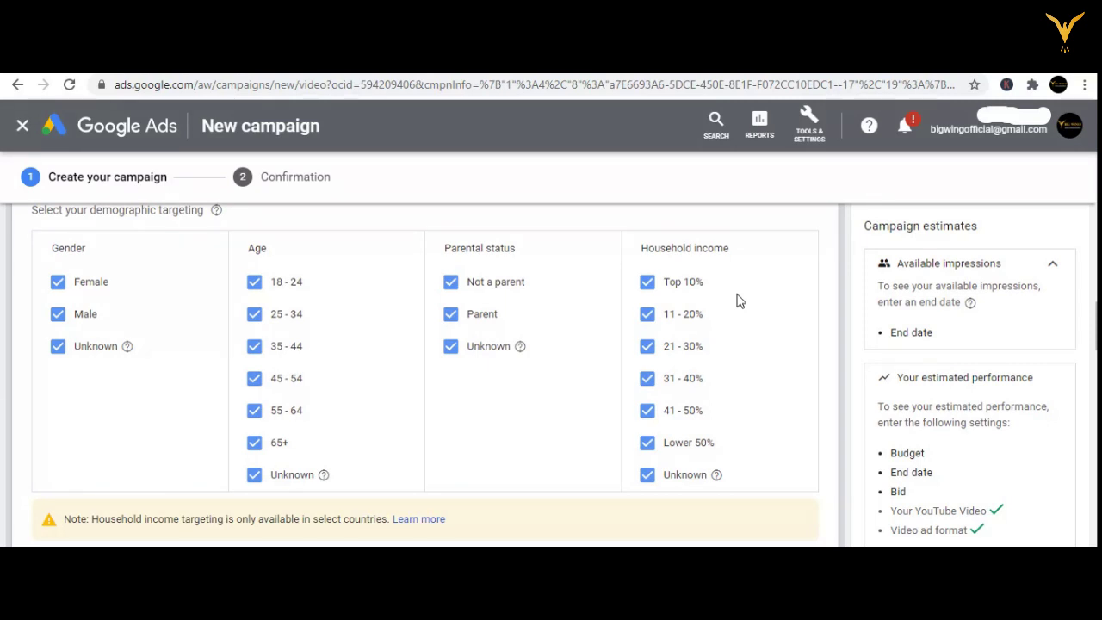
pyautogui.scroll(-2, 737, 301)
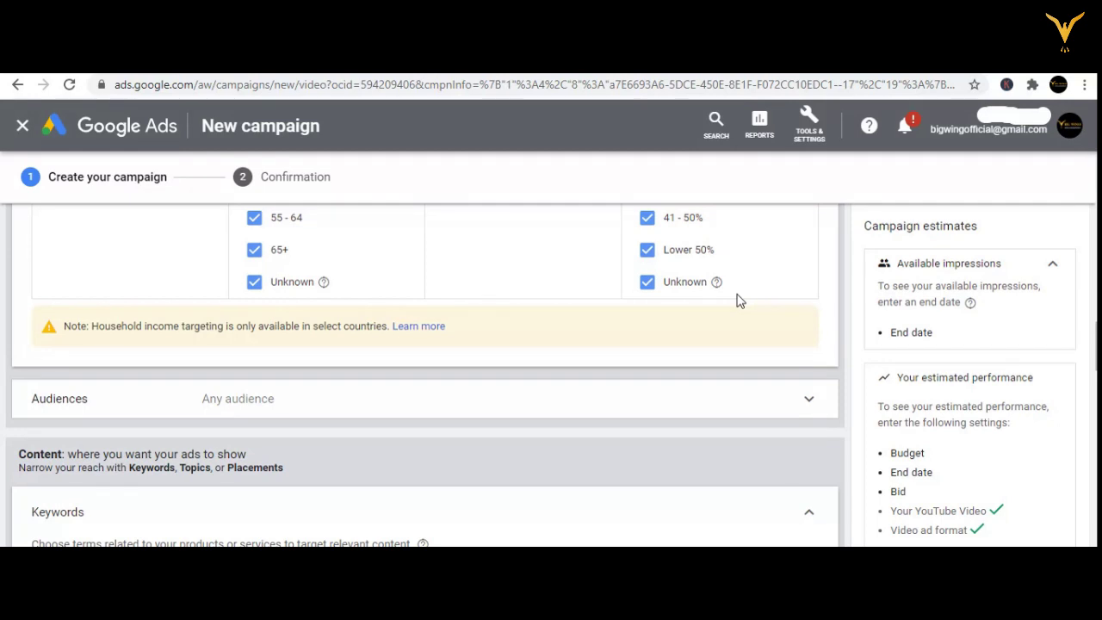
pyautogui.scroll(-1, 737, 301)
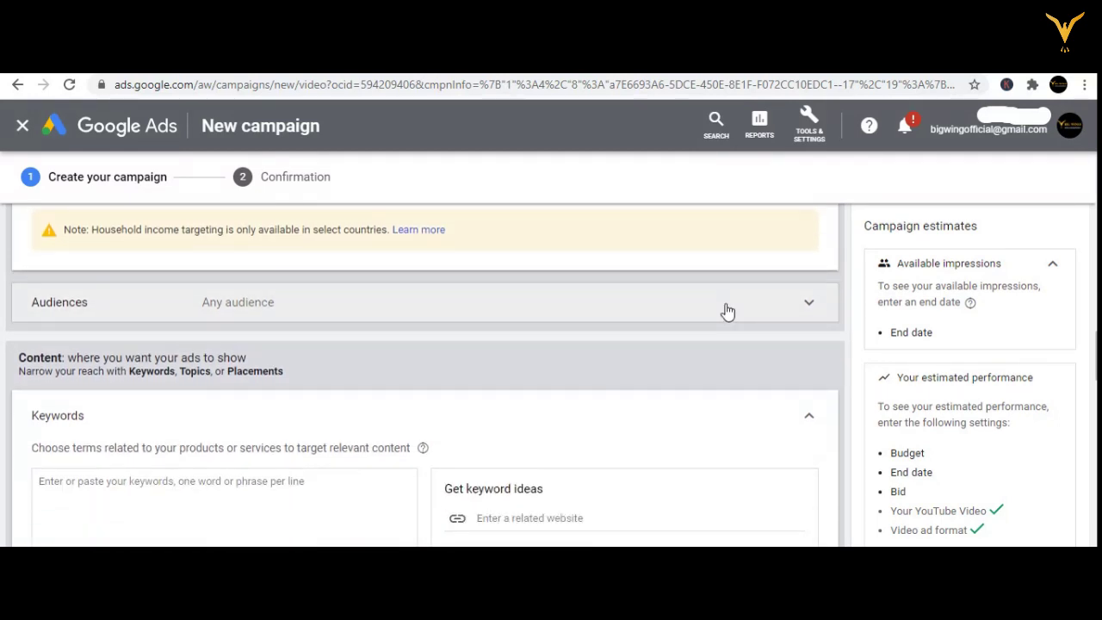
pyautogui.scroll(-1, 727, 312)
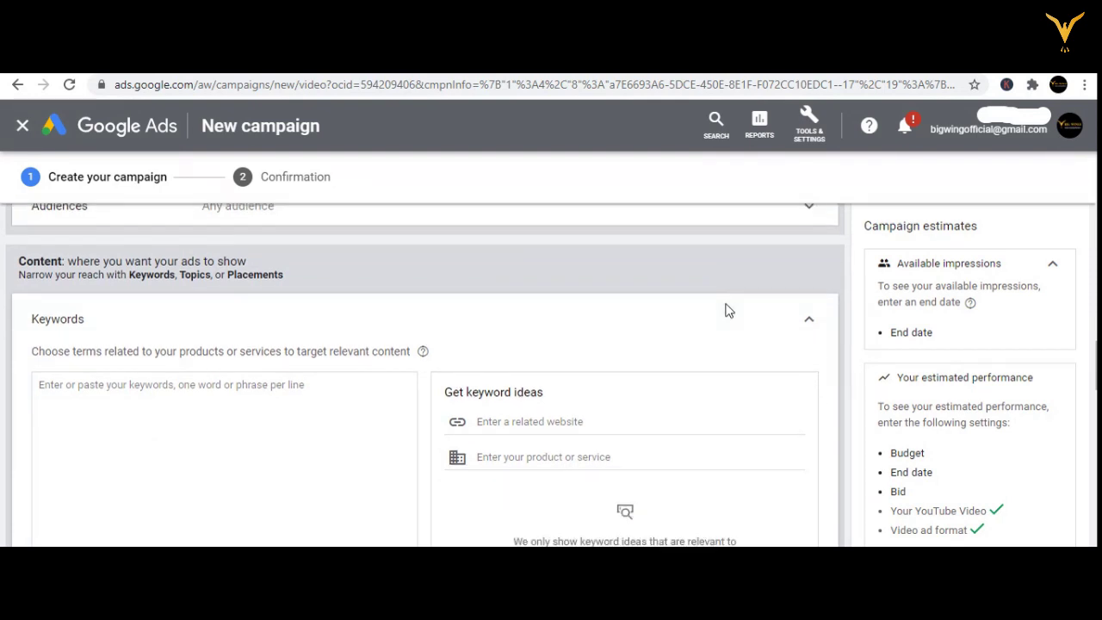
pyautogui.scroll(-1, 727, 311)
pyautogui.scroll(-2, 727, 312)
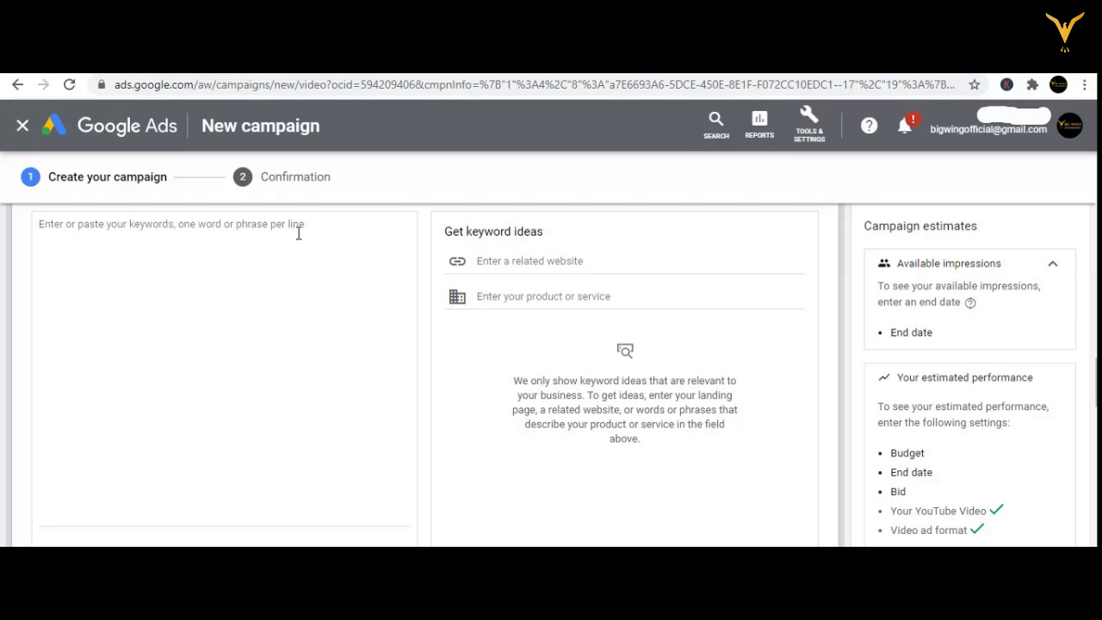
# Step: Examine the topics selected for "digital marketing" and the placement targeting options of the ad group
pyautogui.scroll(-3, 299, 234)
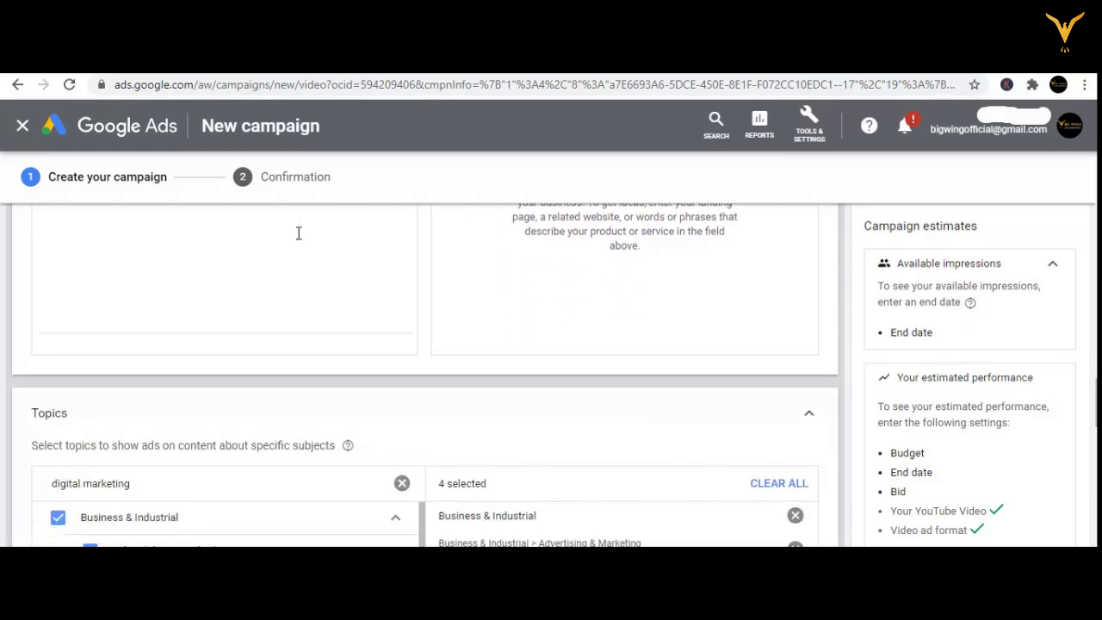
pyautogui.scroll(-1, 299, 233)
pyautogui.scroll(-2, 299, 234)
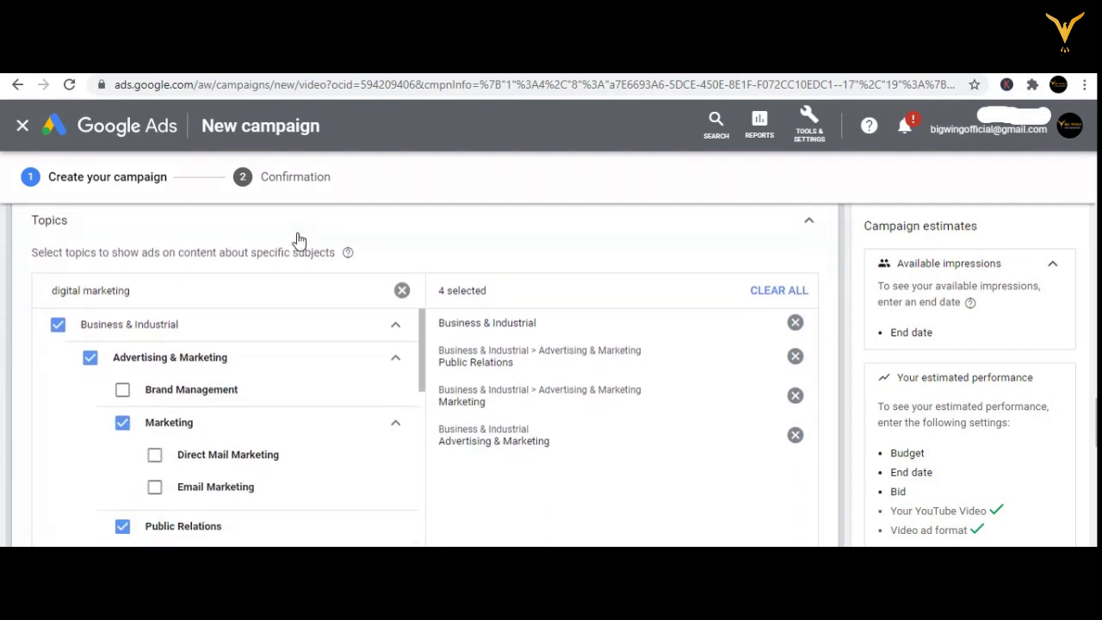
pyautogui.scroll(-1, 298, 238)
pyautogui.scroll(-1, 299, 239)
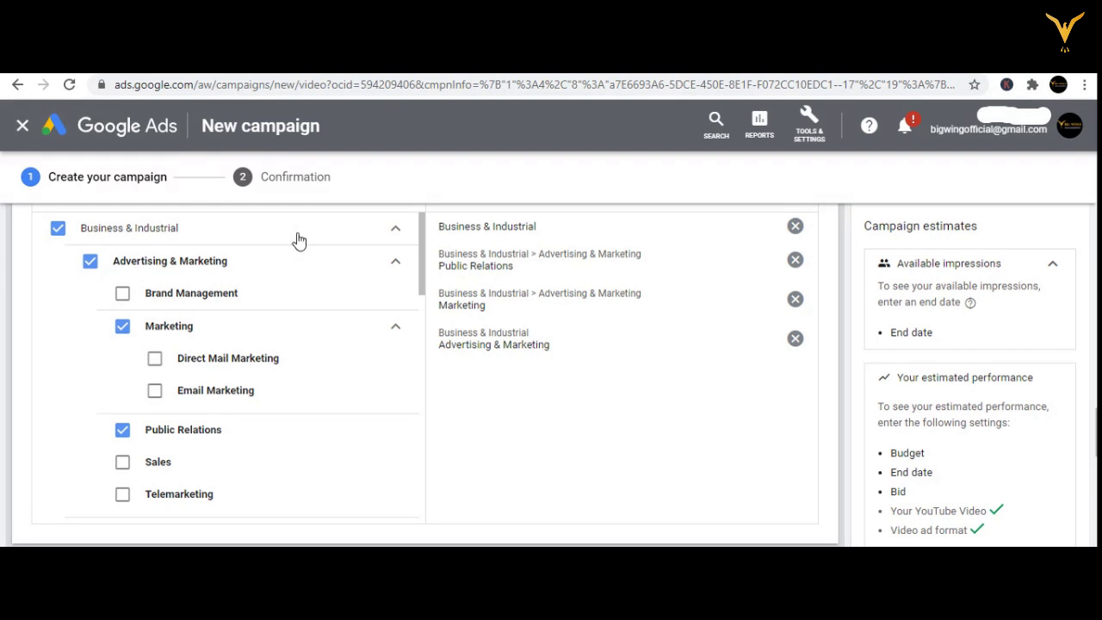
pyautogui.scroll(-1, 298, 240)
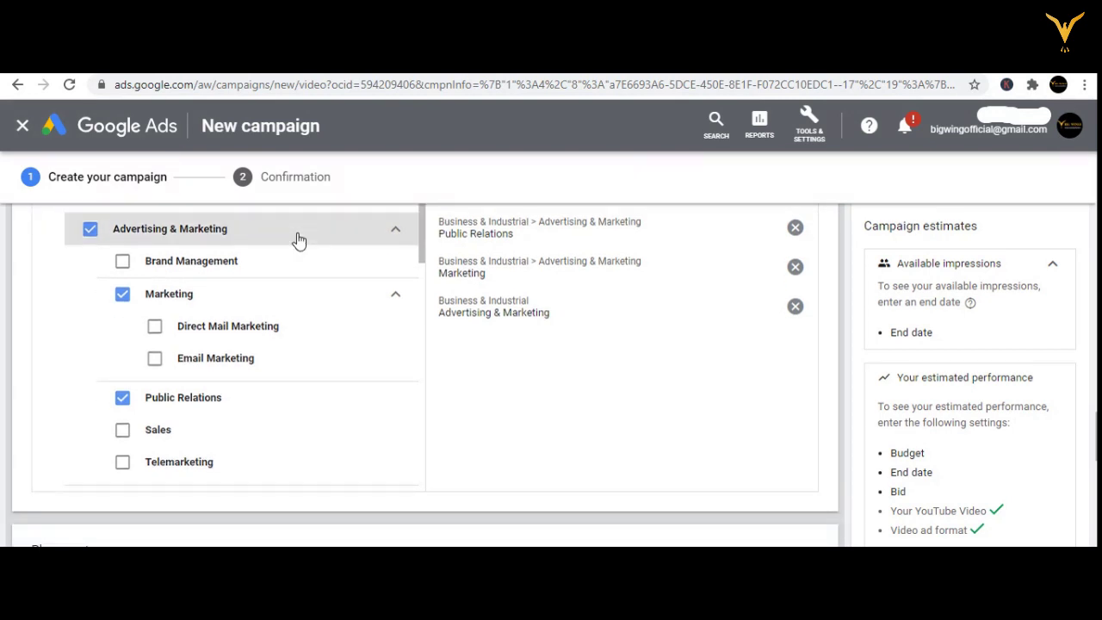
pyautogui.scroll(2, 298, 240)
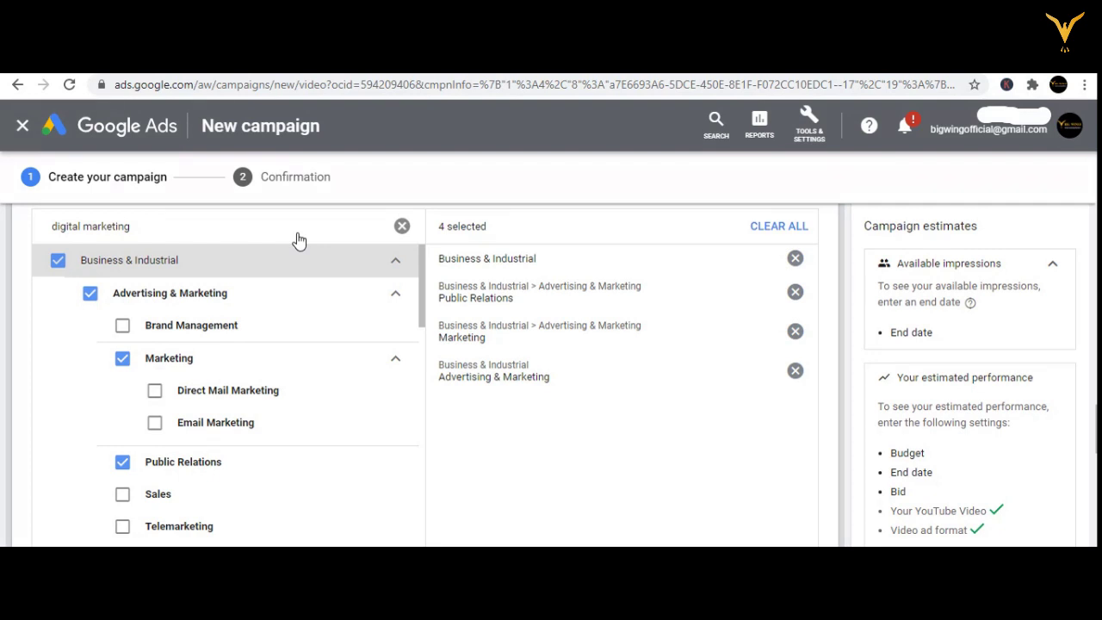
pyautogui.scroll(-3, 299, 240)
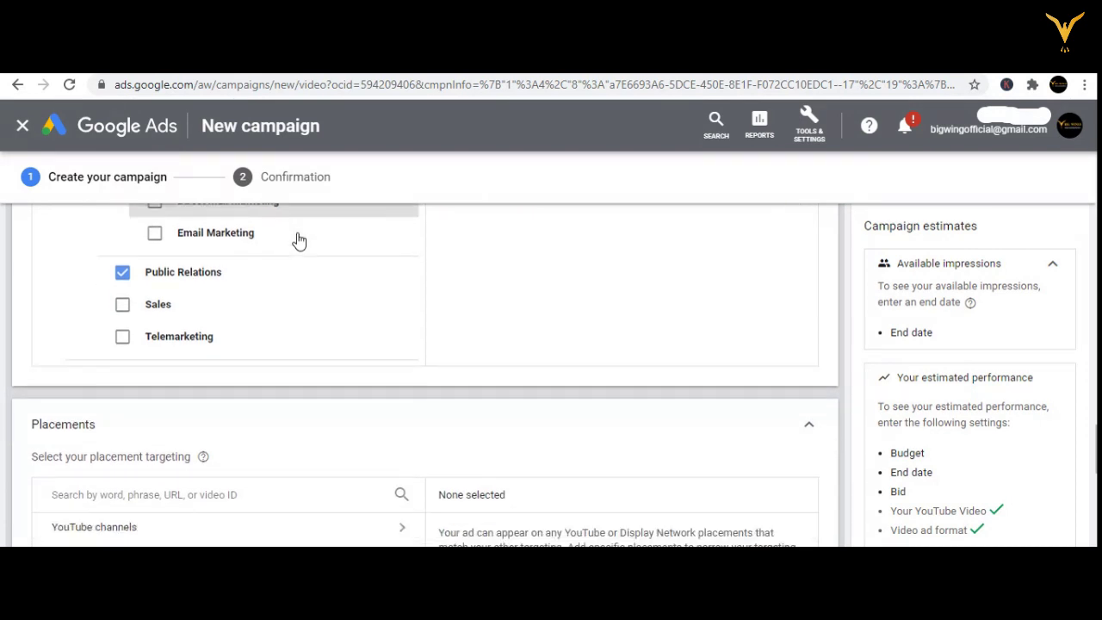
pyautogui.scroll(-5, 299, 240)
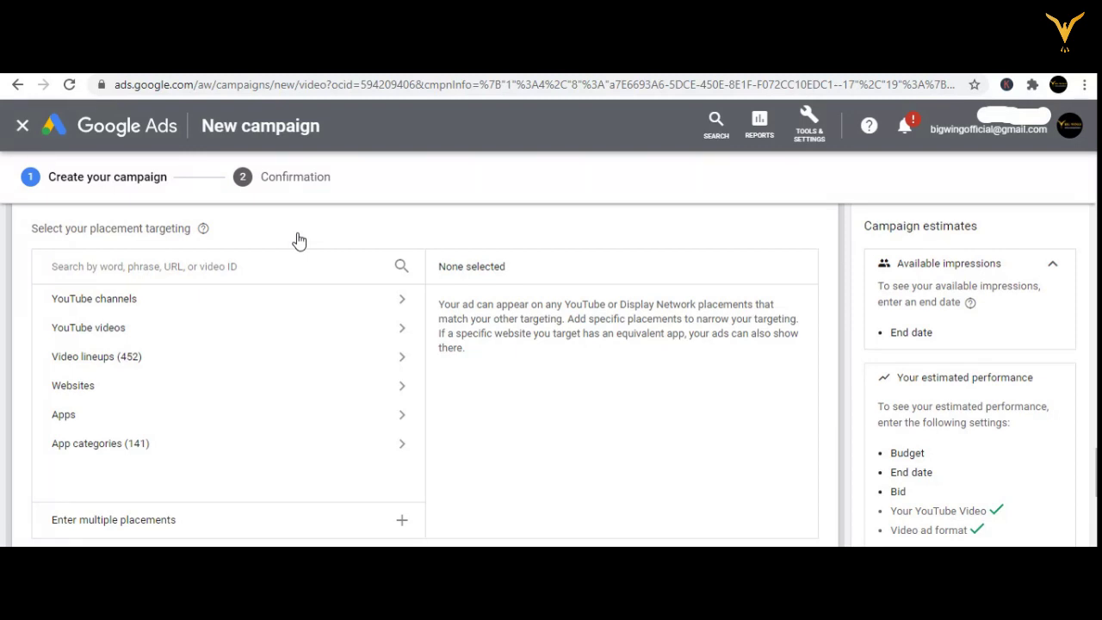
# Step: Review the maximum CPV bid section and the video ad's format, URL, call-to-action, companion banner and name fields
pyautogui.scroll(-3, 299, 240)
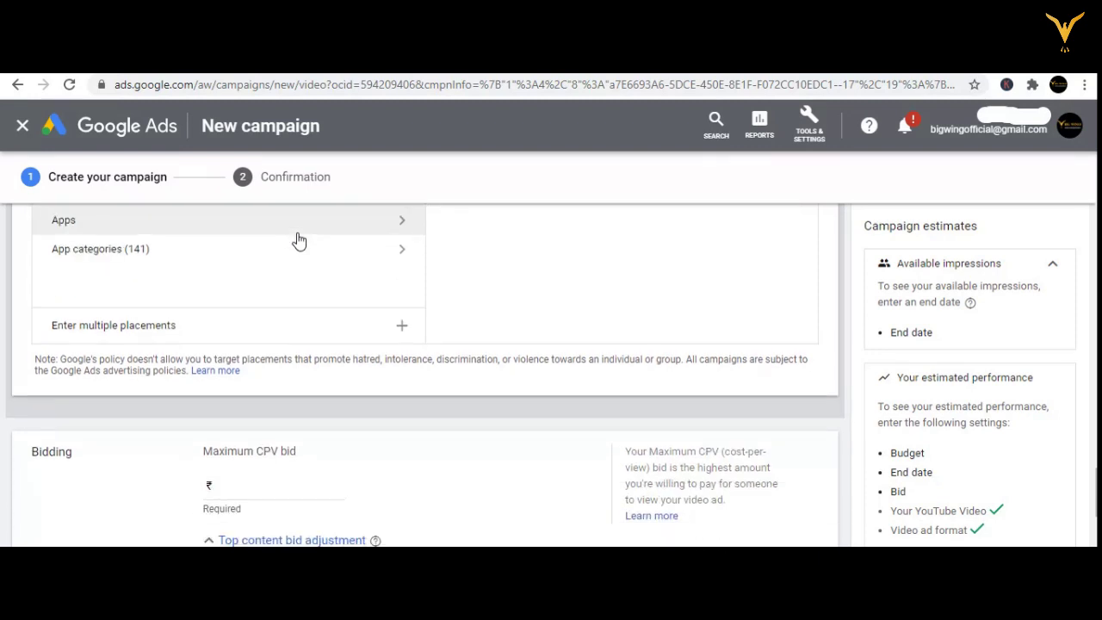
pyautogui.scroll(-3, 299, 240)
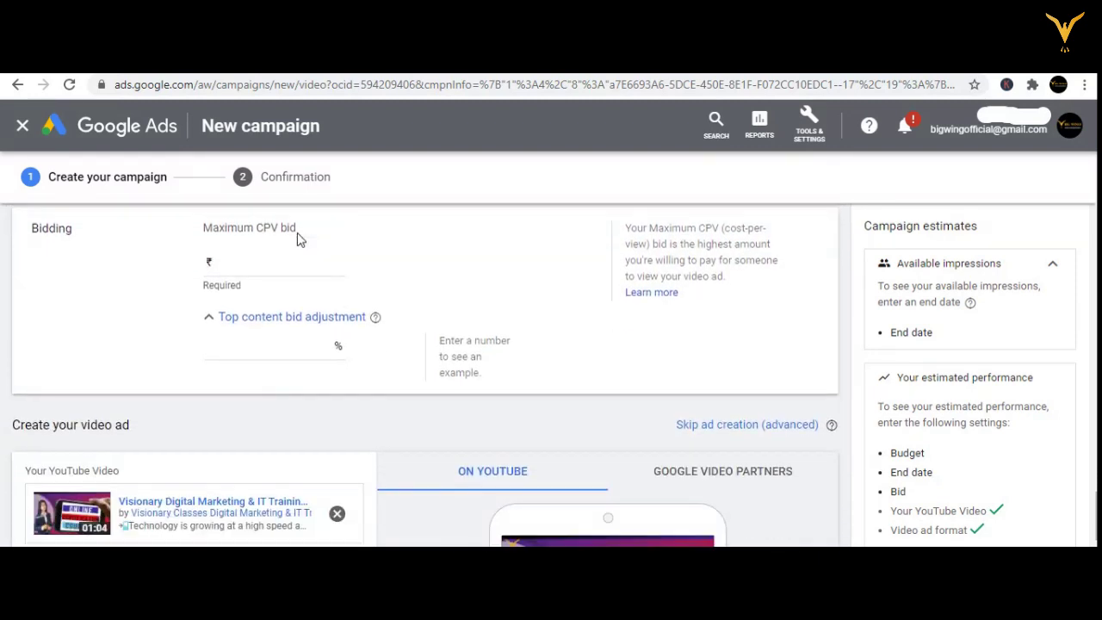
pyautogui.scroll(-2, 299, 240)
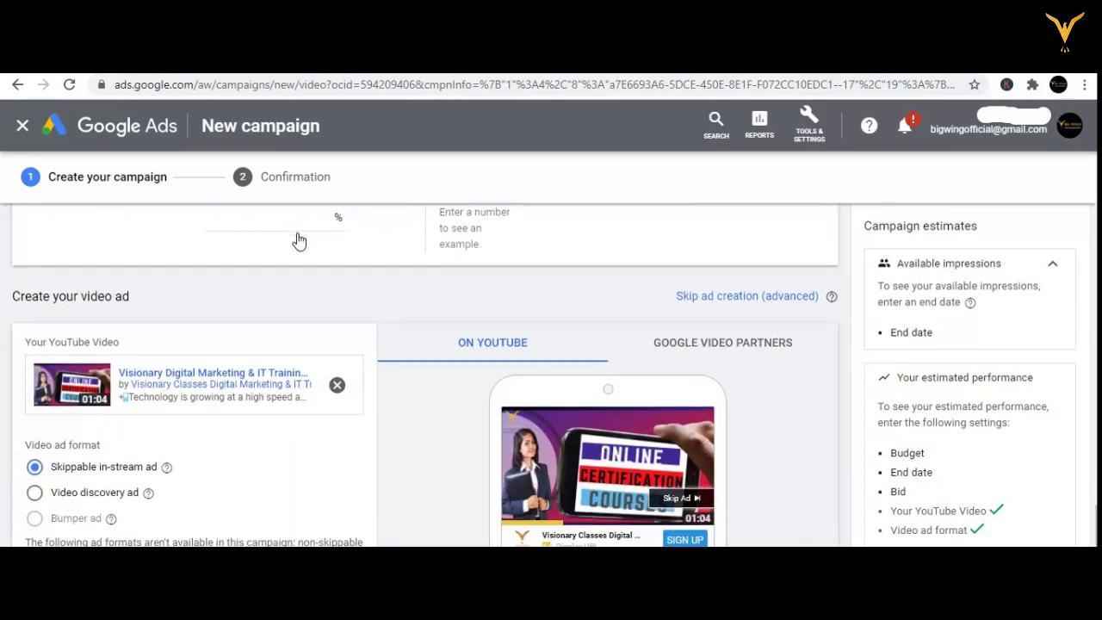
pyautogui.scroll(-3, 299, 241)
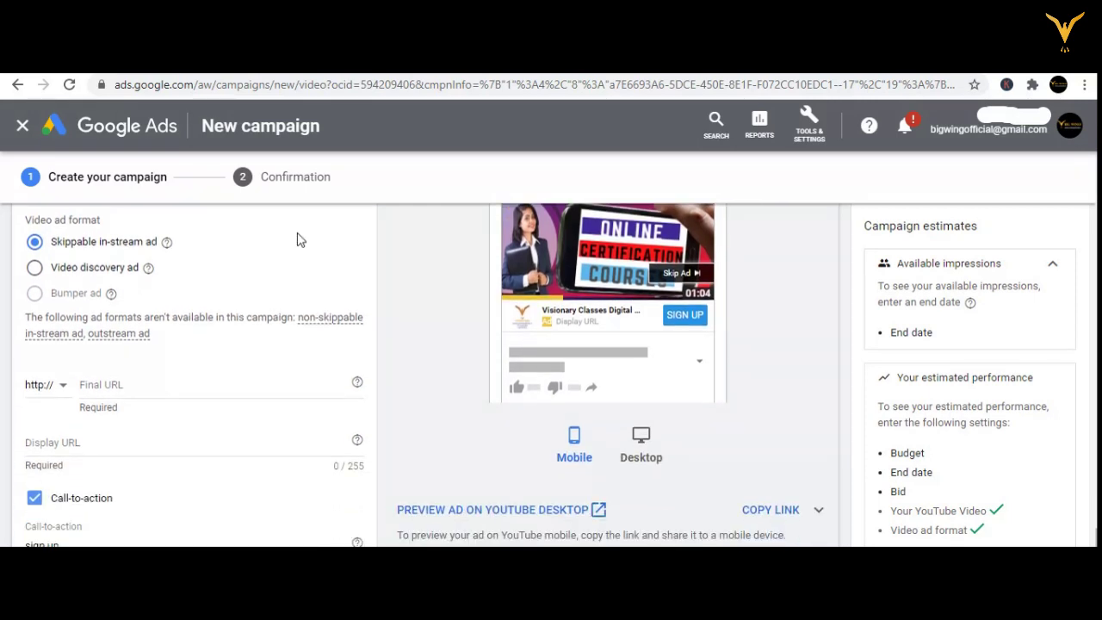
pyautogui.scroll(-2, 298, 240)
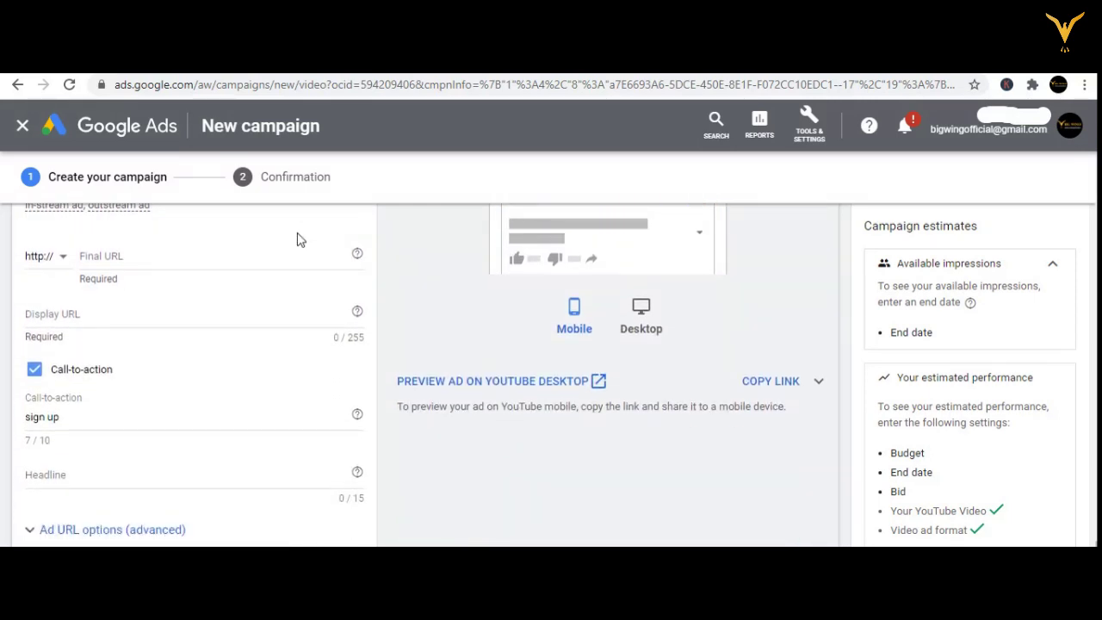
pyautogui.scroll(-2, 299, 240)
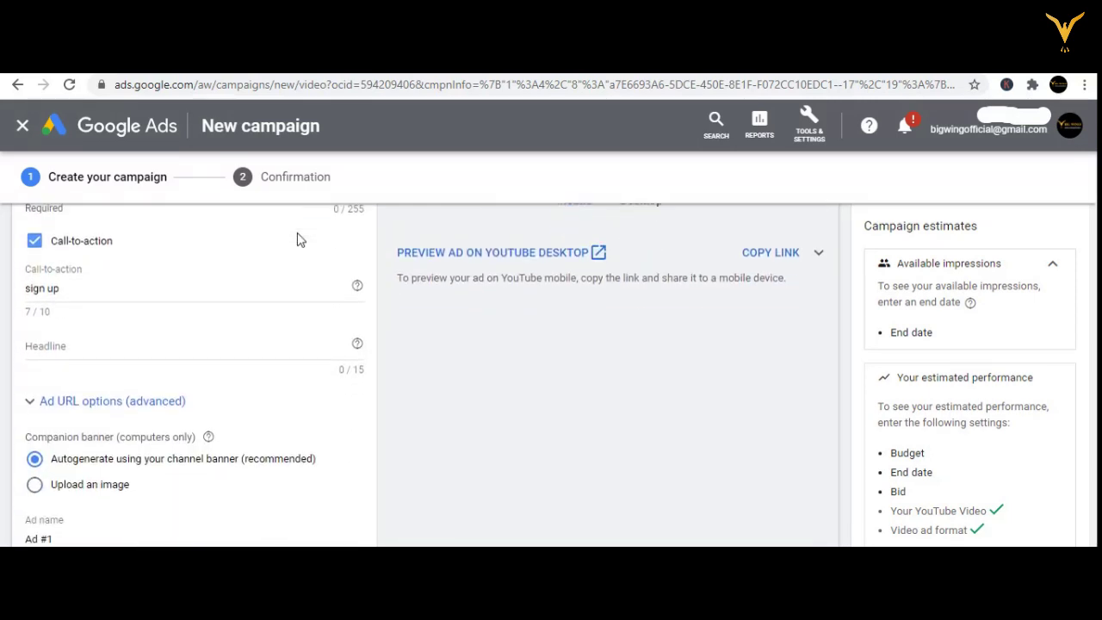
pyautogui.scroll(-2, 298, 240)
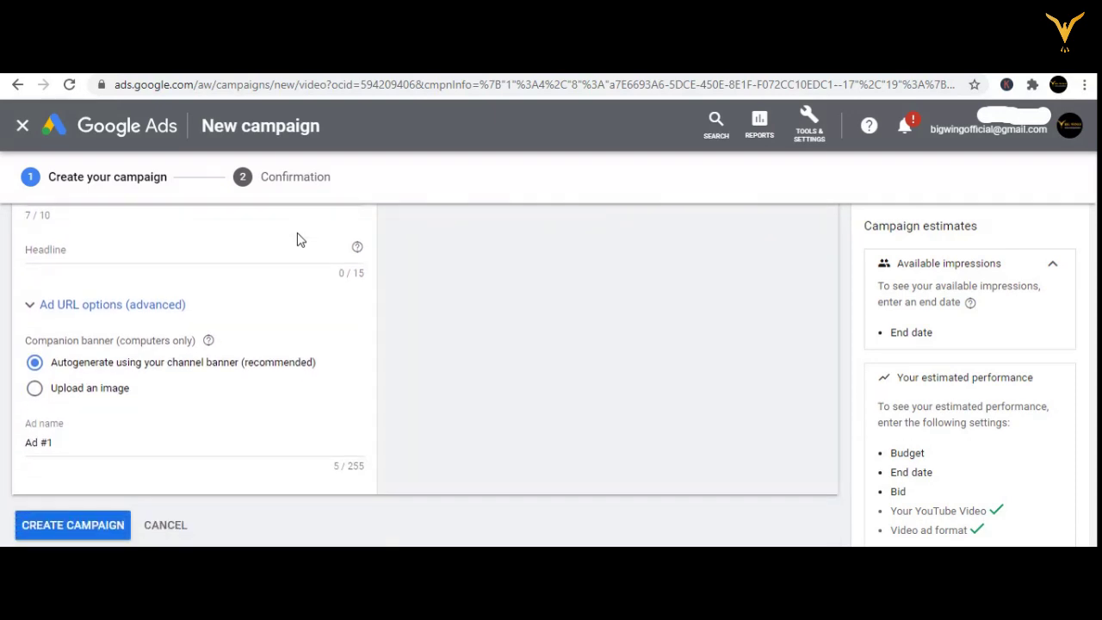
pyautogui.scroll(-1, 299, 240)
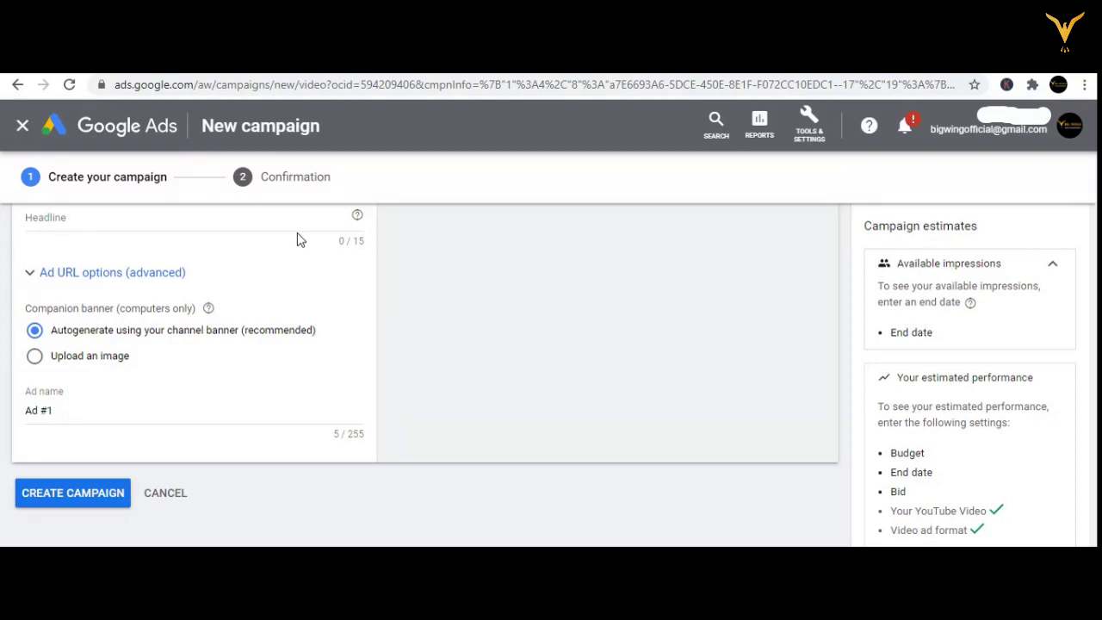
pyautogui.scroll(-1, 298, 239)
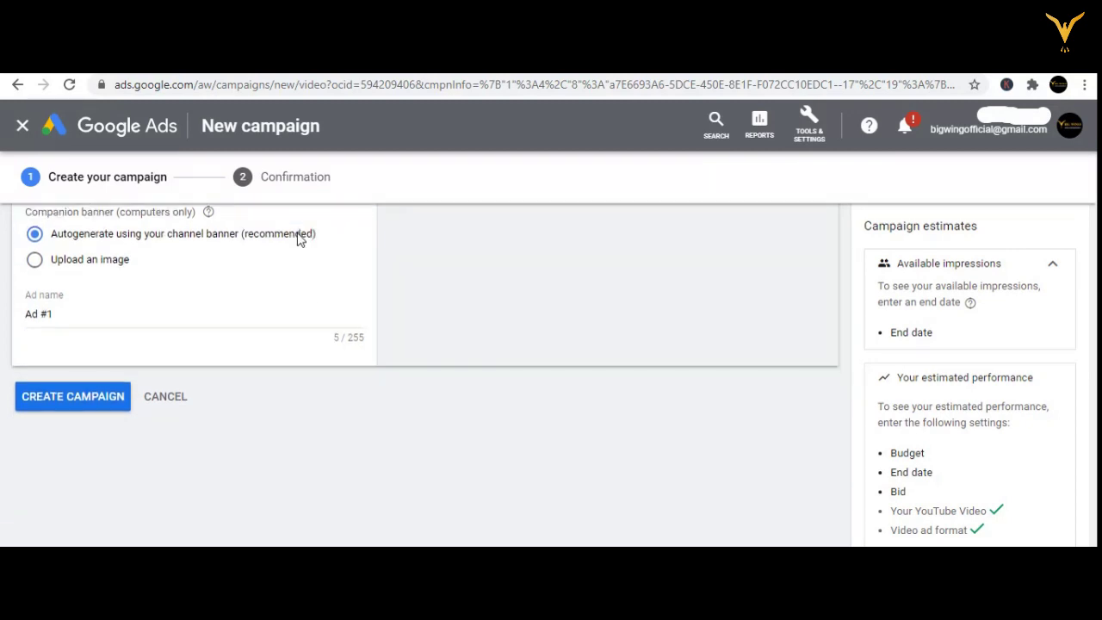